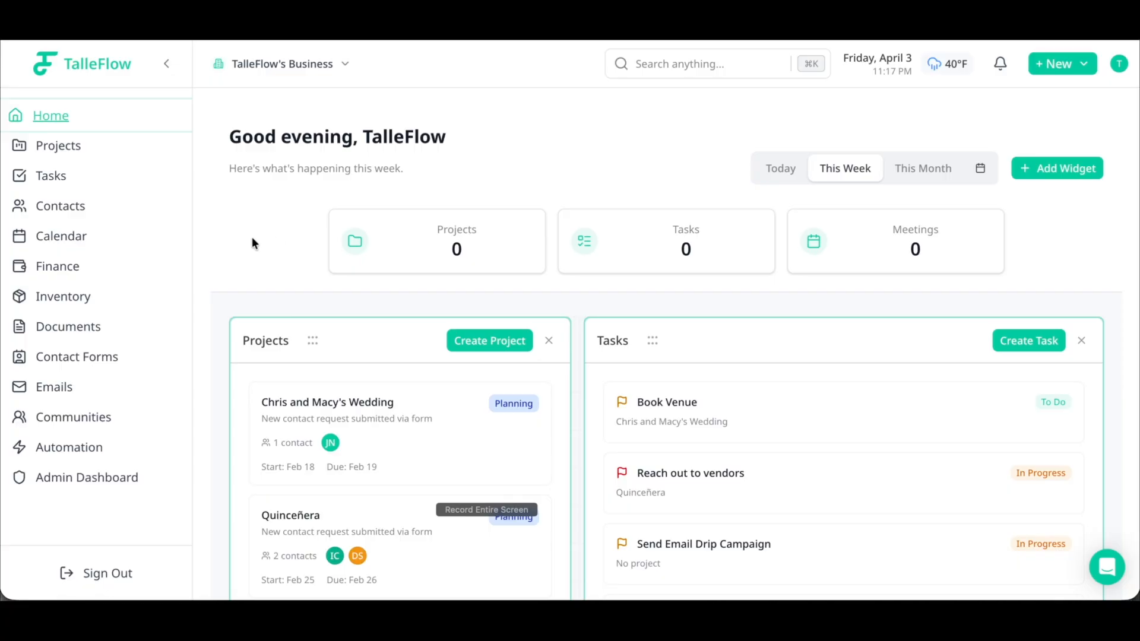
pyautogui.click(117, 329)
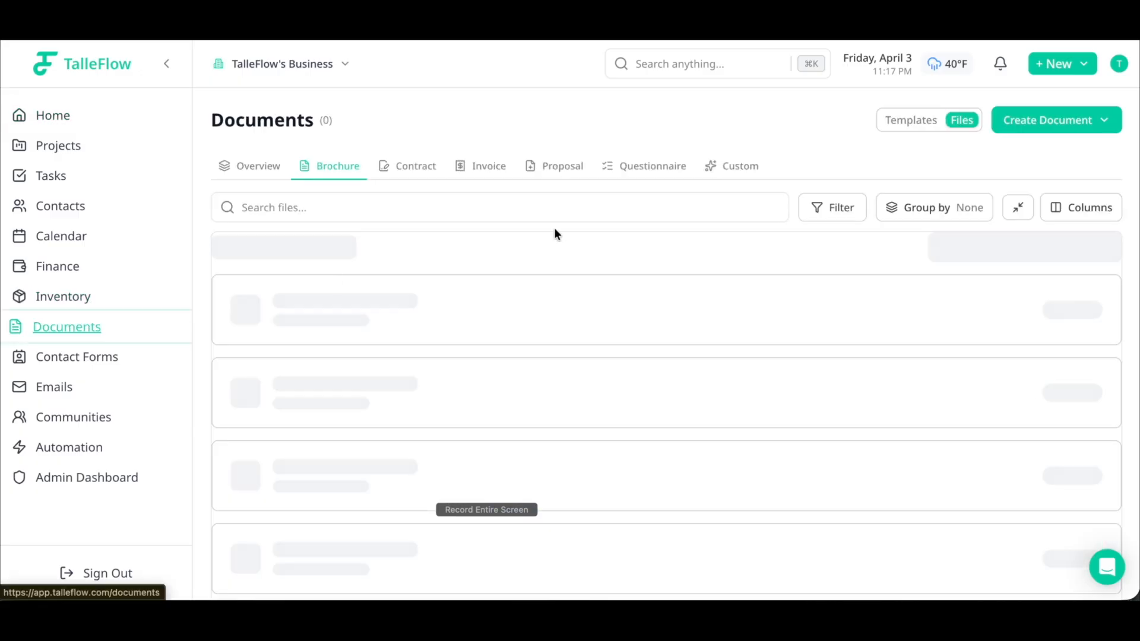
pyautogui.click(1036, 125)
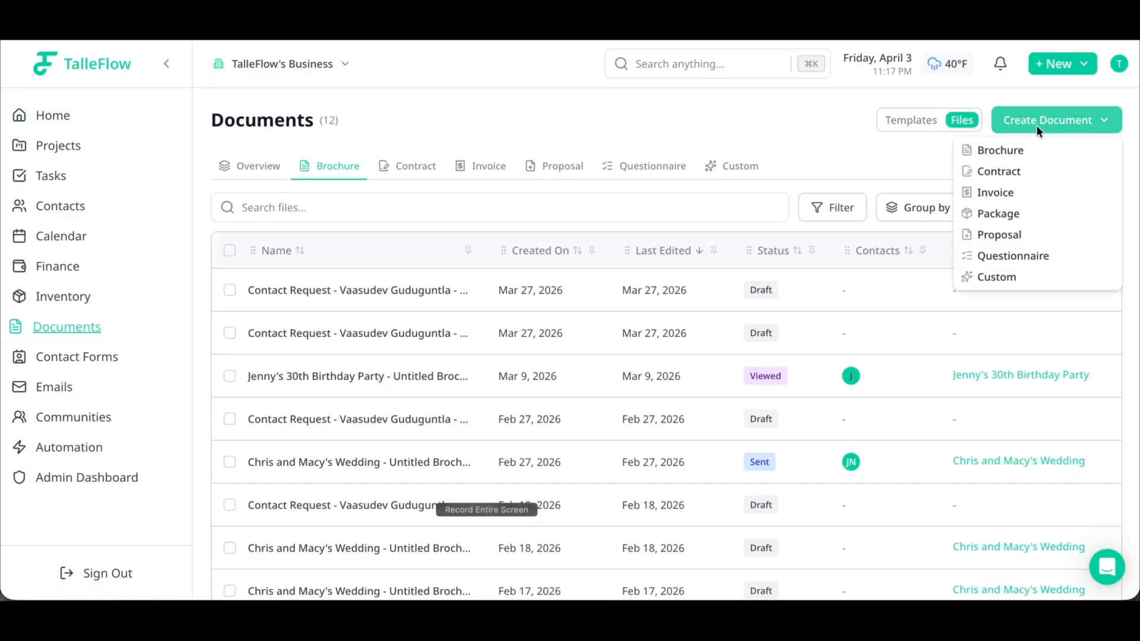
pyautogui.click(1069, 234)
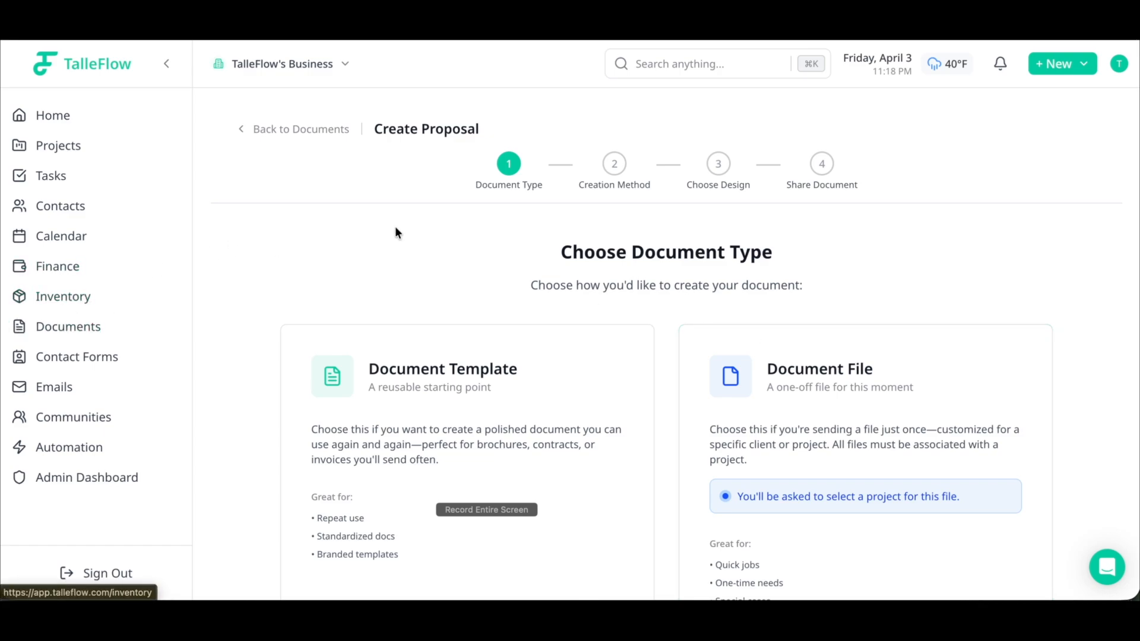
# Start a new proposal from the Documents section
pyautogui.click(92, 326)
pyautogui.click(1098, 121)
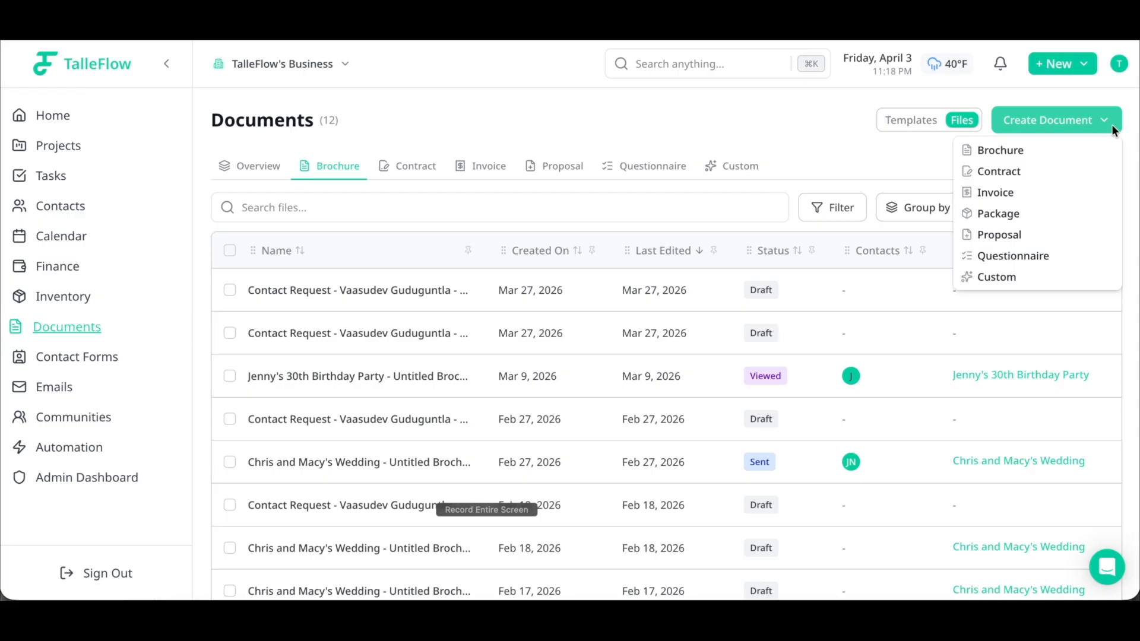
pyautogui.click(1052, 231)
# Set the proposal up as a one-off document file for the wedding project, starting from a blank canvas
pyautogui.scroll(-2, 664, 288)
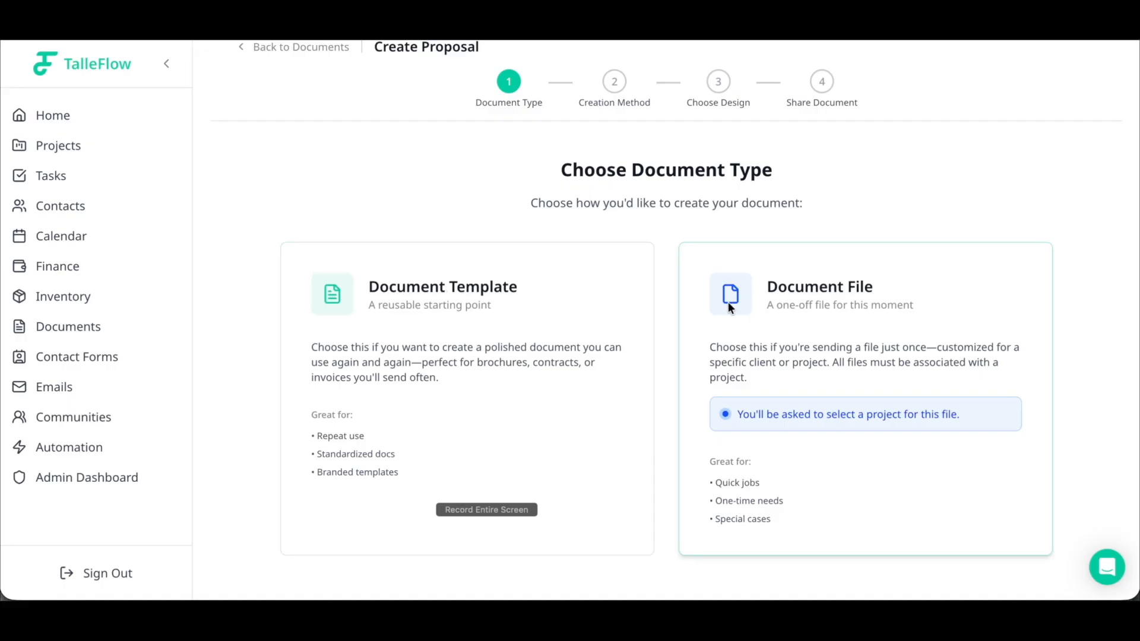
pyautogui.click(689, 295)
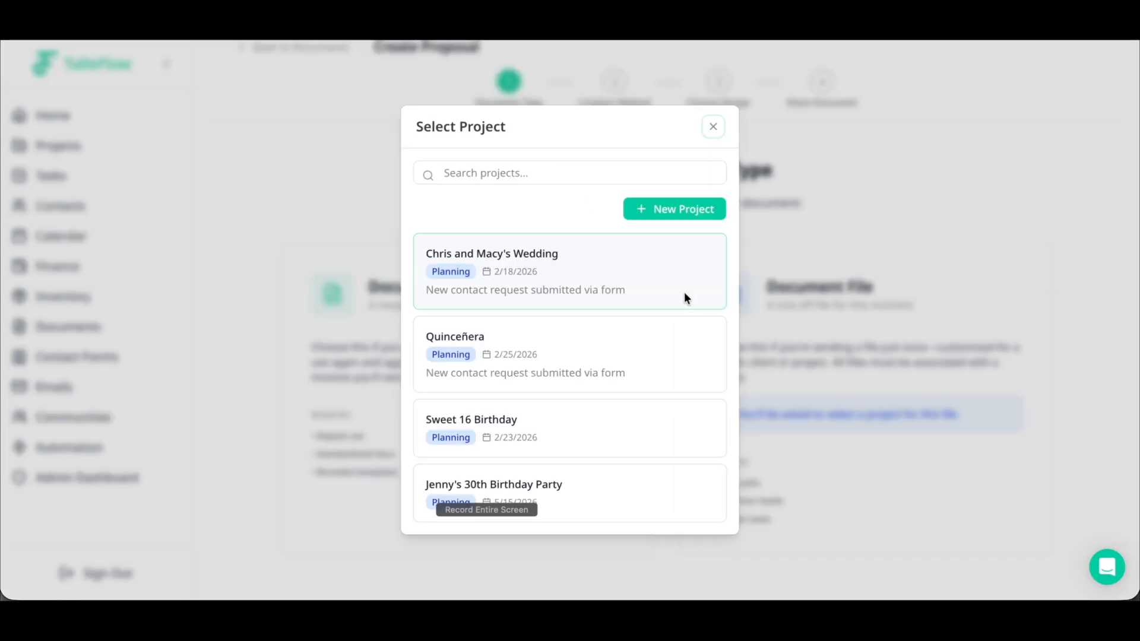
pyautogui.click(628, 271)
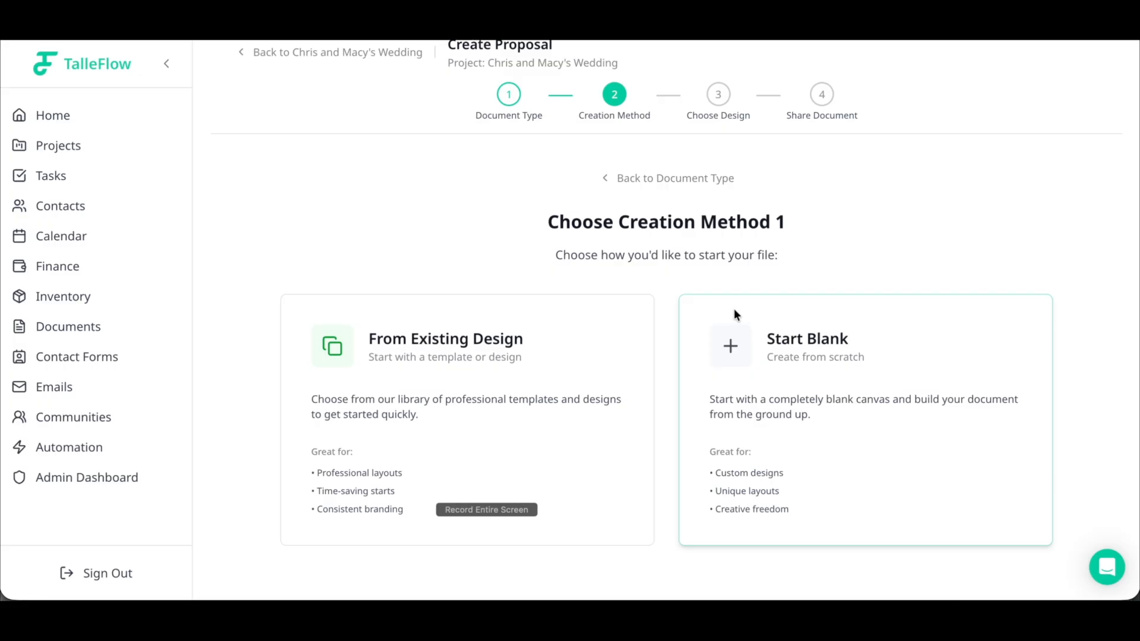
pyautogui.click(758, 331)
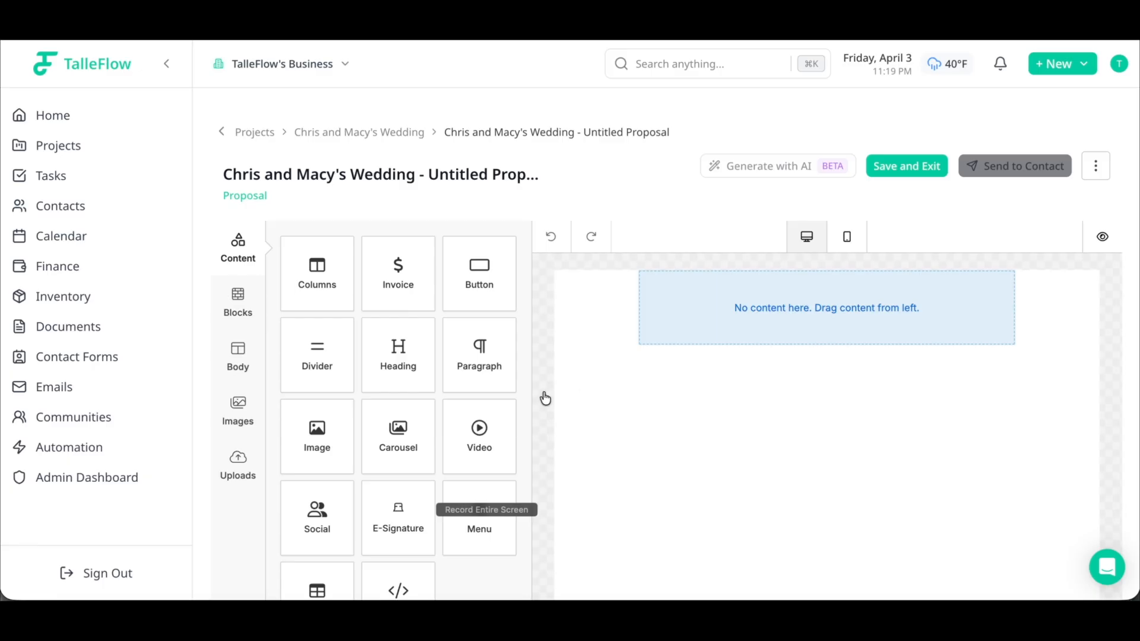
# Add a Heading block with a Paragraph block beneath it to the empty proposal canvas
pyautogui.scroll(-2, 594, 402)
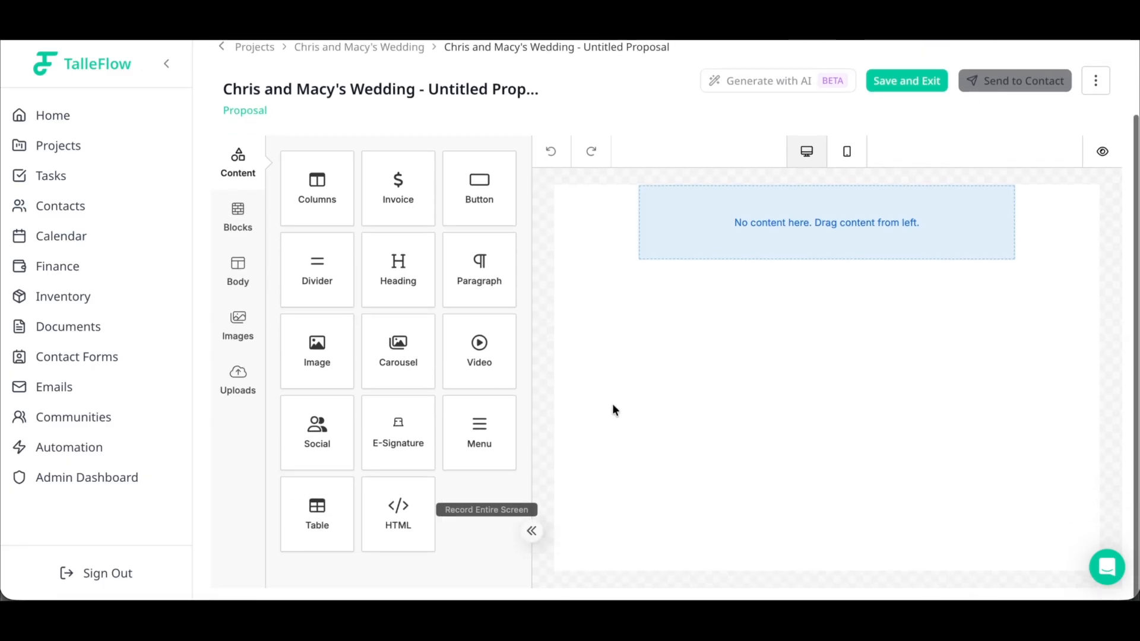
pyautogui.scroll(-1, 636, 404)
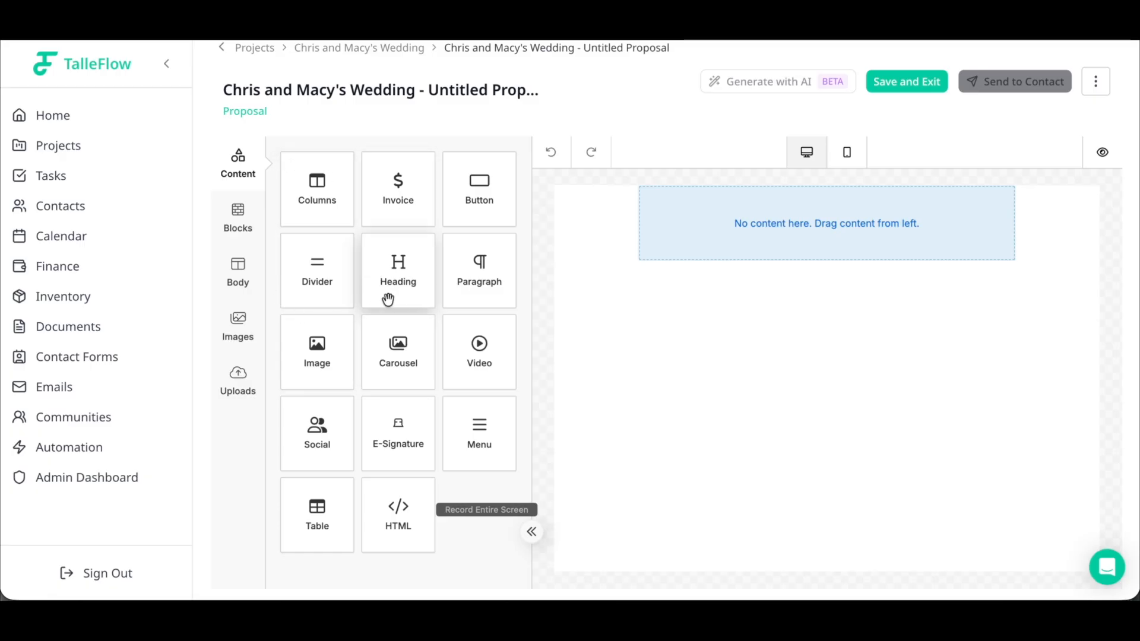
pyautogui.moveTo(399, 292); pyautogui.dragTo(700, 283)
pyautogui.moveTo(495, 277); pyautogui.dragTo(640, 283)
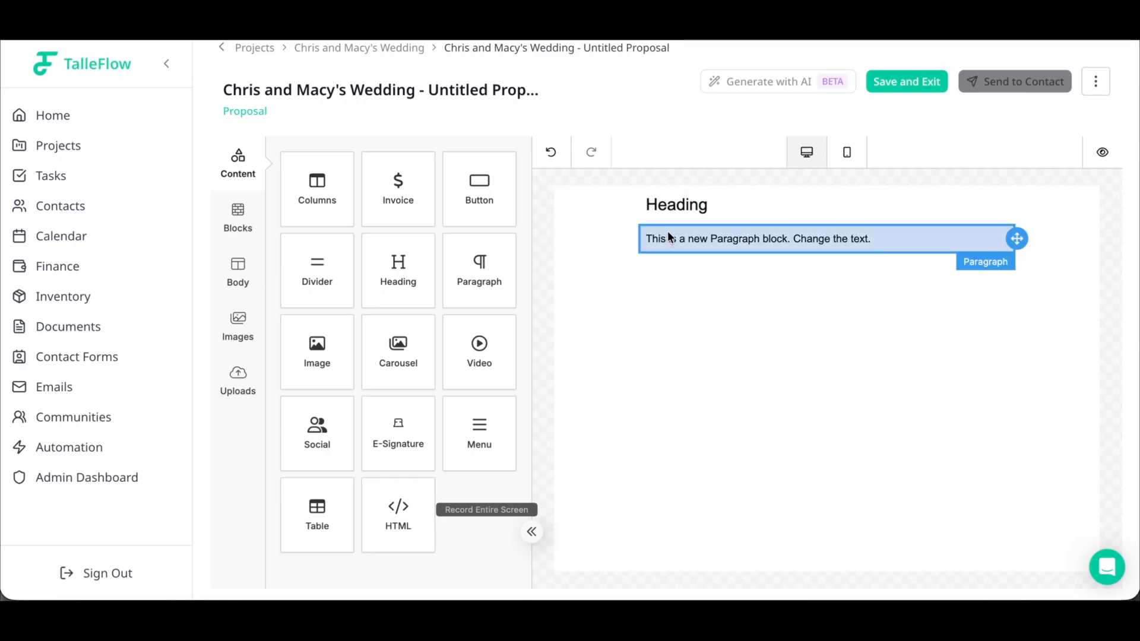
# Delete the Paragraph block and the Heading block from the proposal canvas
pyautogui.click(645, 237)
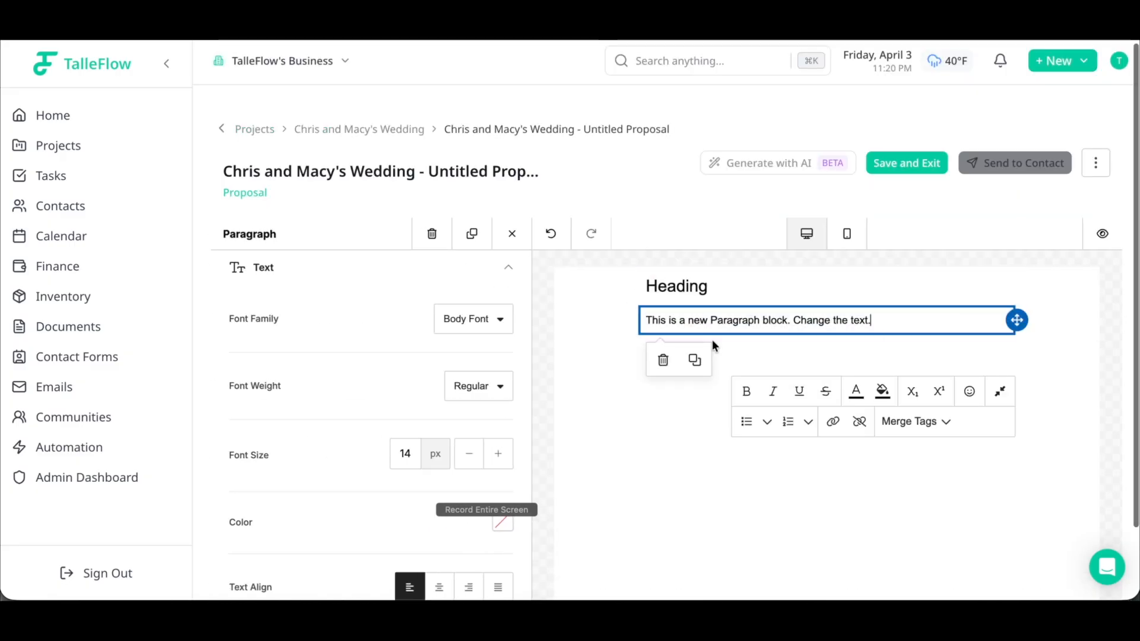
pyautogui.click(663, 359)
pyautogui.click(655, 285)
pyautogui.click(662, 327)
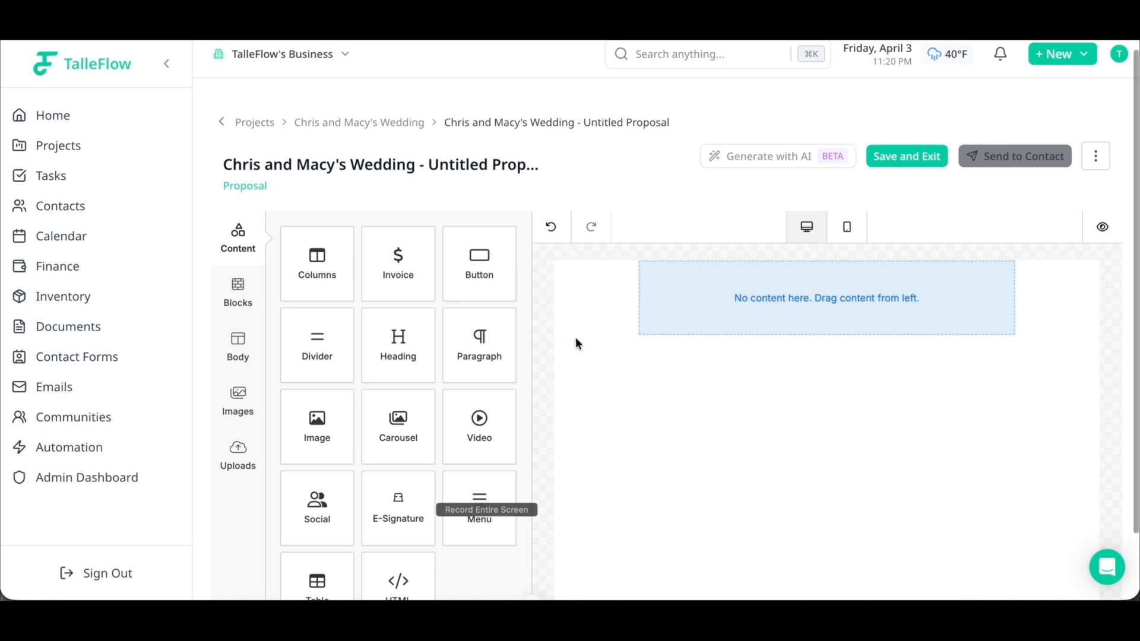
# Review the designed wedding proposal from its title and introduction through the collections, process, testimonial and Next Steps sections
pyautogui.scroll(-1, 579, 344)
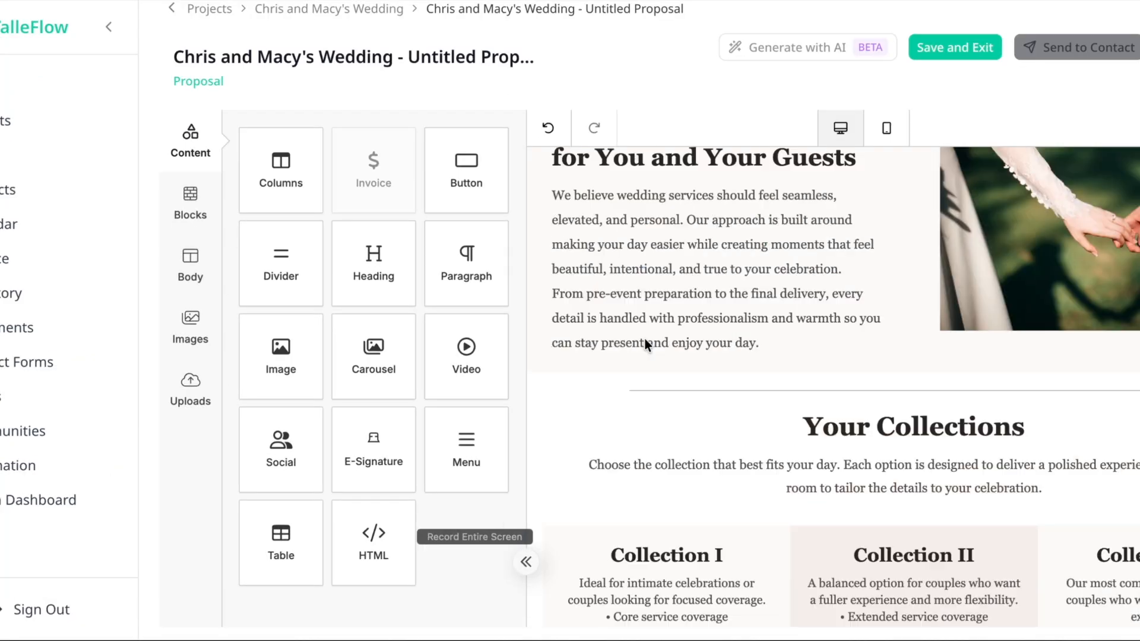
pyautogui.scroll(5, 634, 341)
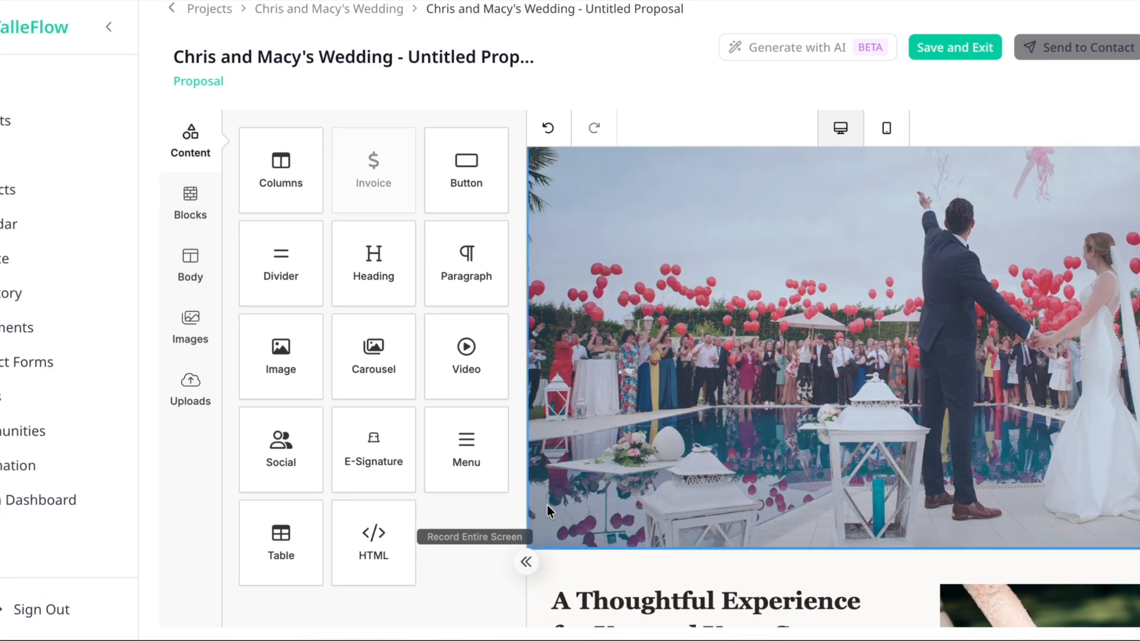
pyautogui.scroll(4, 626, 482)
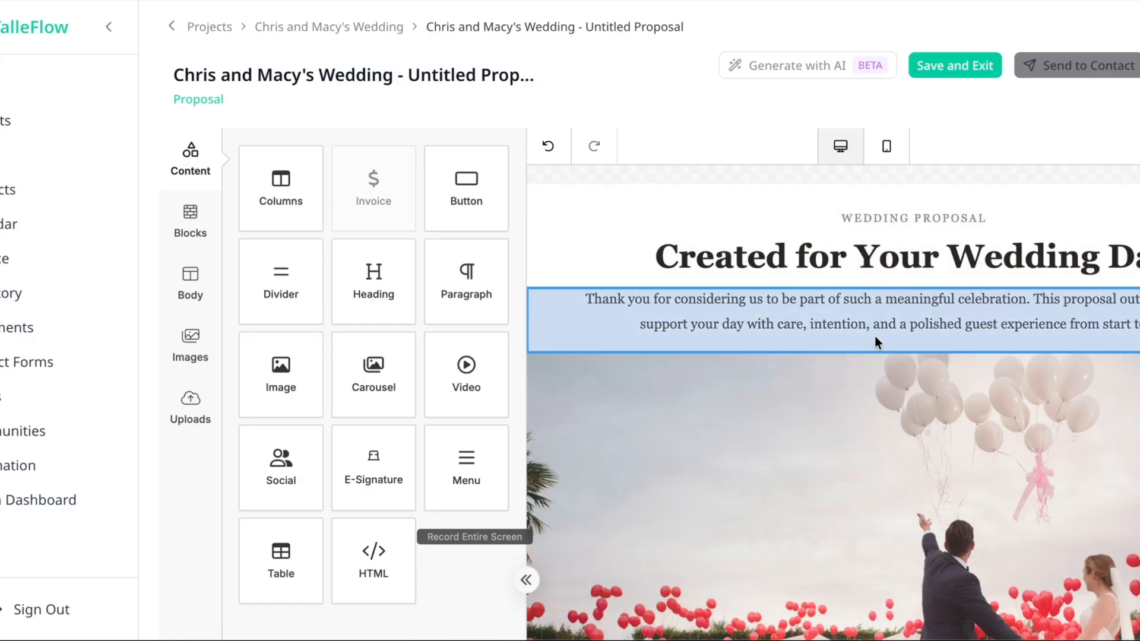
pyautogui.scroll(-10, 874, 336)
pyautogui.scroll(-3, 884, 371)
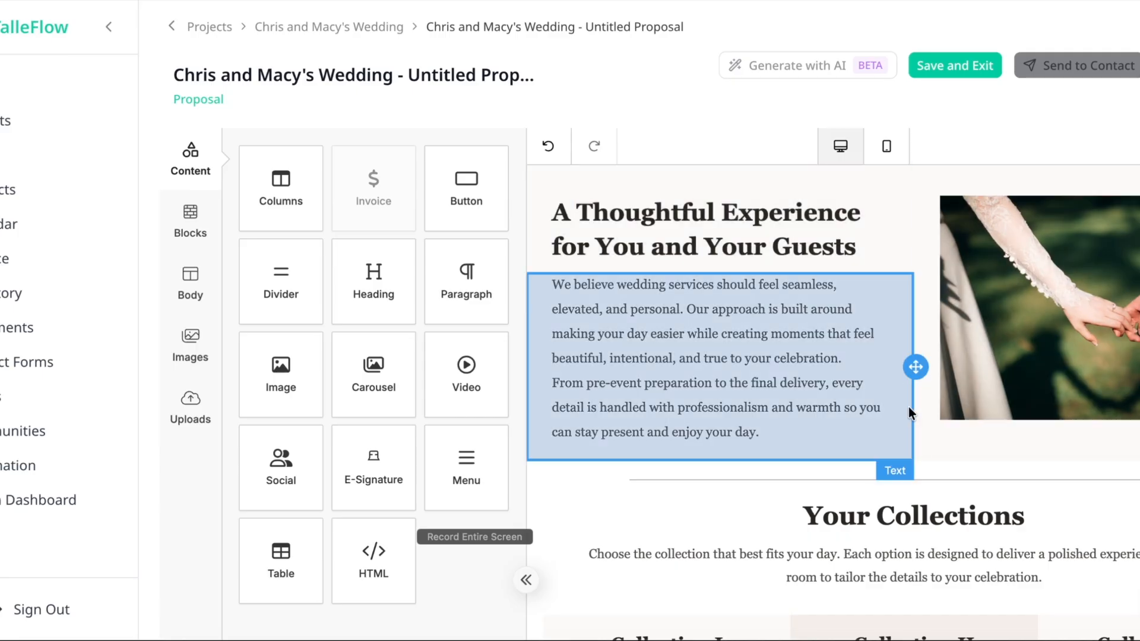
pyautogui.scroll(-2, 771, 488)
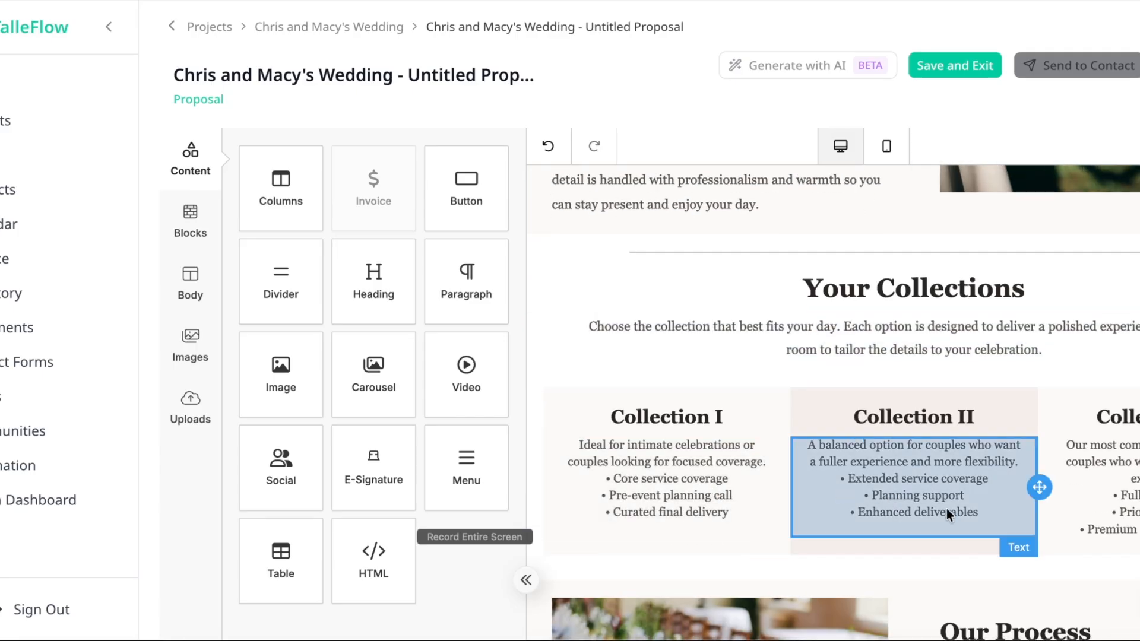
pyautogui.scroll(-6, 1066, 508)
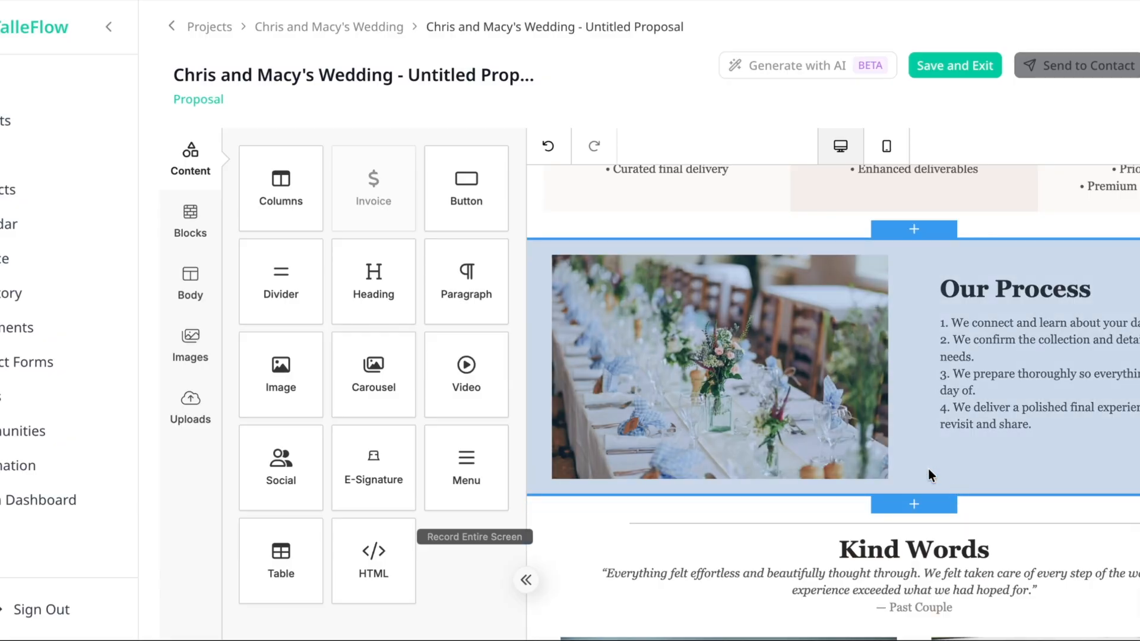
pyautogui.scroll(-2, 929, 475)
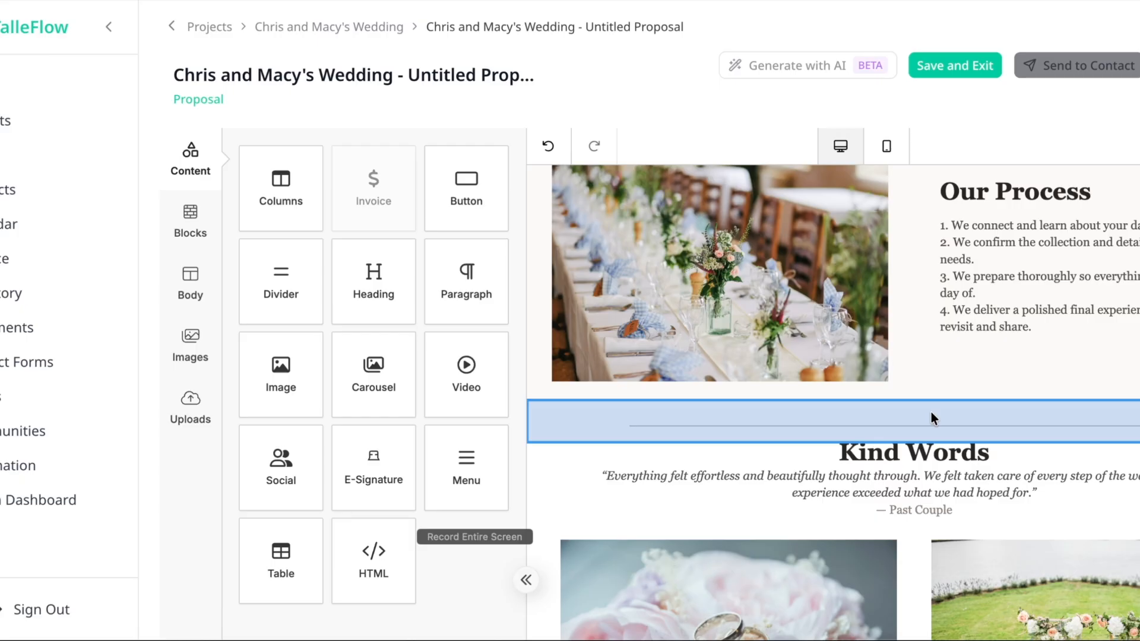
pyautogui.scroll(-2, 917, 501)
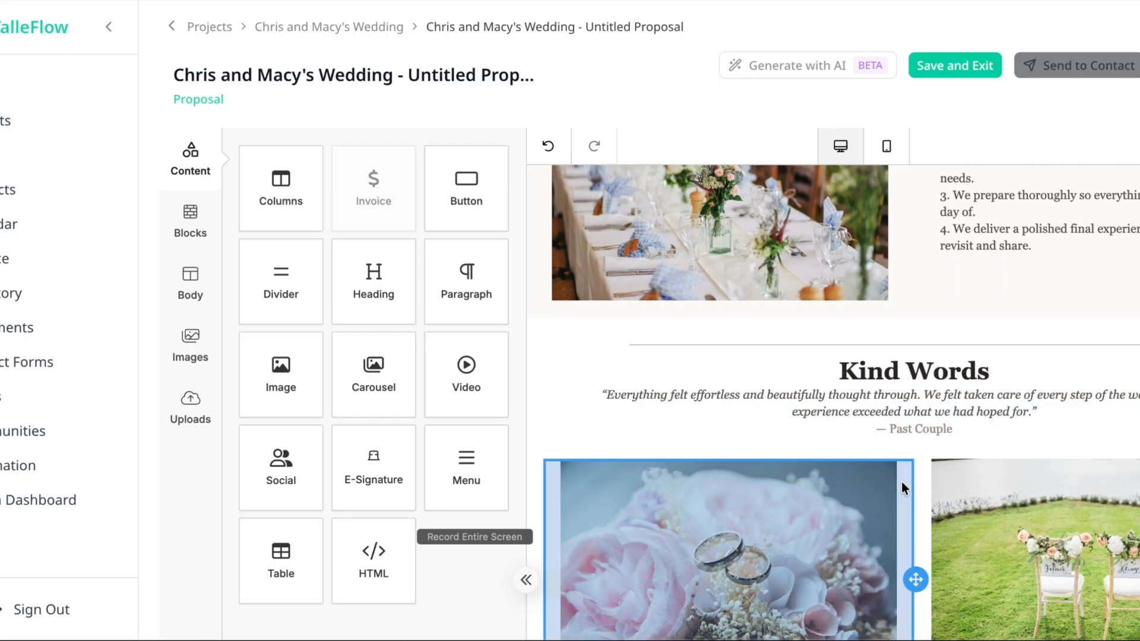
pyautogui.scroll(-10, 925, 493)
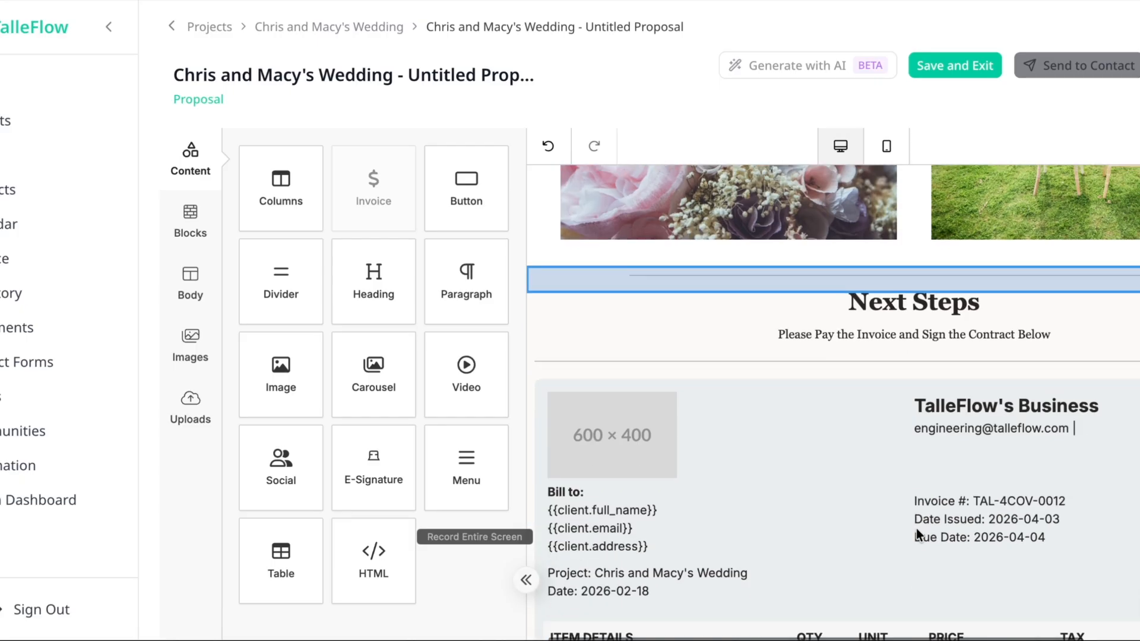
# Examine the invoice block under Next Steps, including its billing details, line items and totals
pyautogui.click(522, 584)
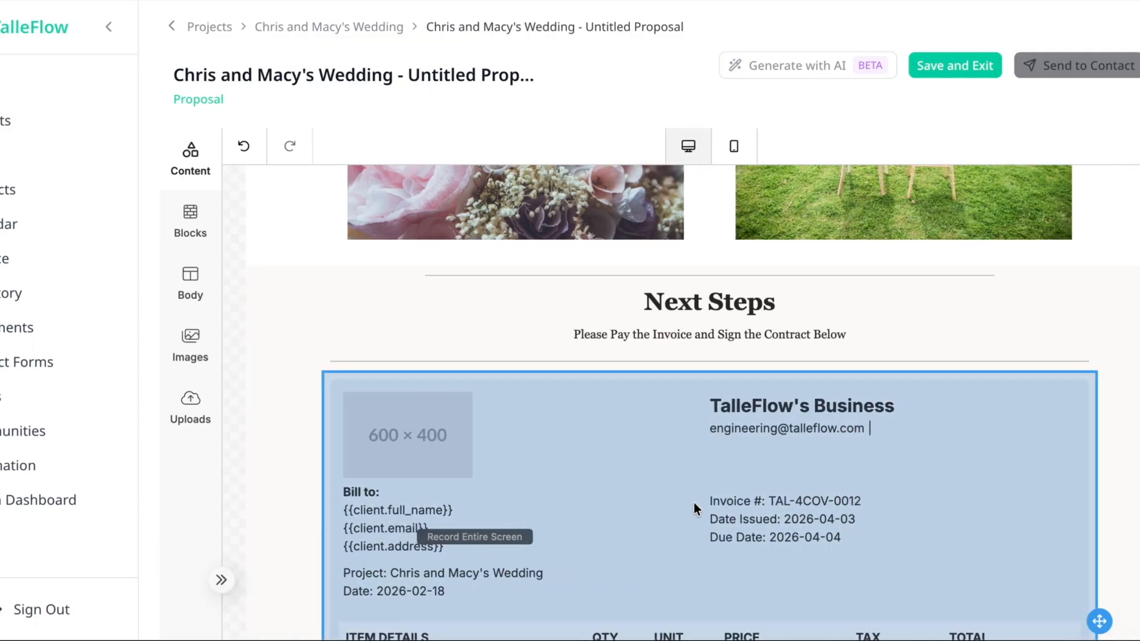
pyautogui.scroll(-6, 693, 502)
pyautogui.scroll(3, 721, 430)
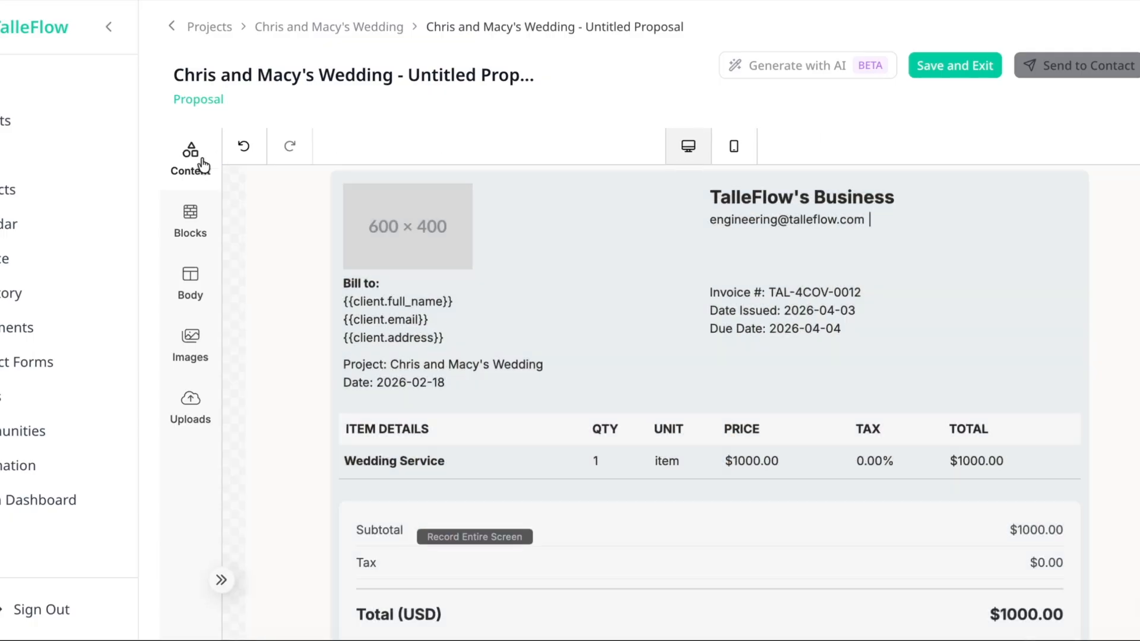
pyautogui.click(190, 154)
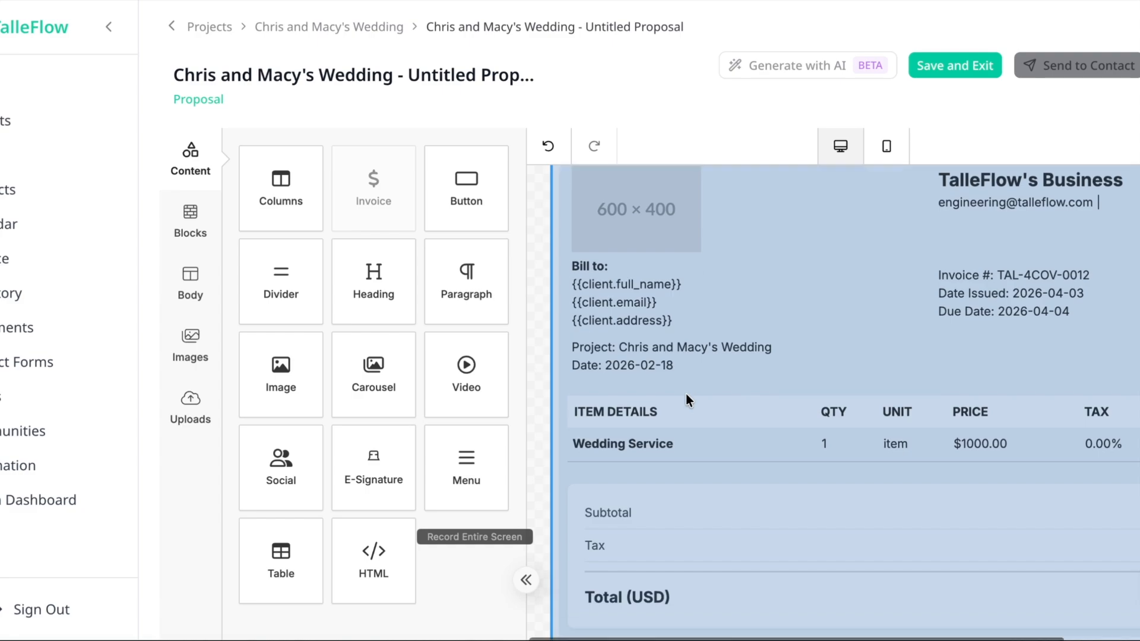
pyautogui.scroll(-10, 685, 393)
pyautogui.scroll(3, 707, 369)
# Examine the Wedding Service Agreement, from its title and numbered clauses to the business owner and client signature fields
pyautogui.scroll(-15, 785, 362)
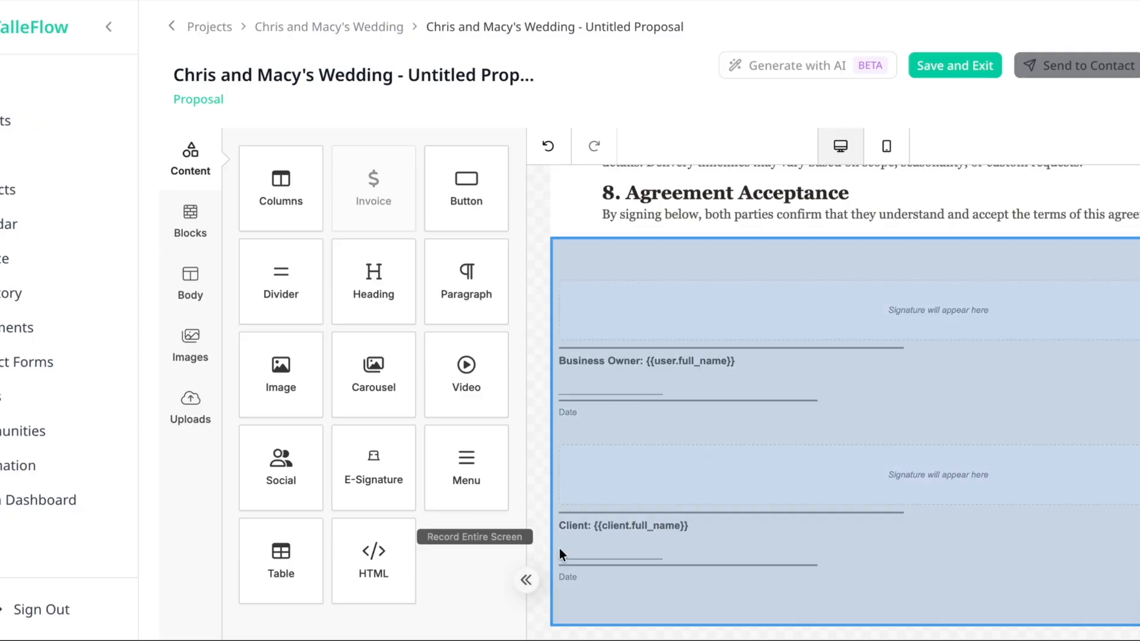
pyautogui.scroll(10, 675, 489)
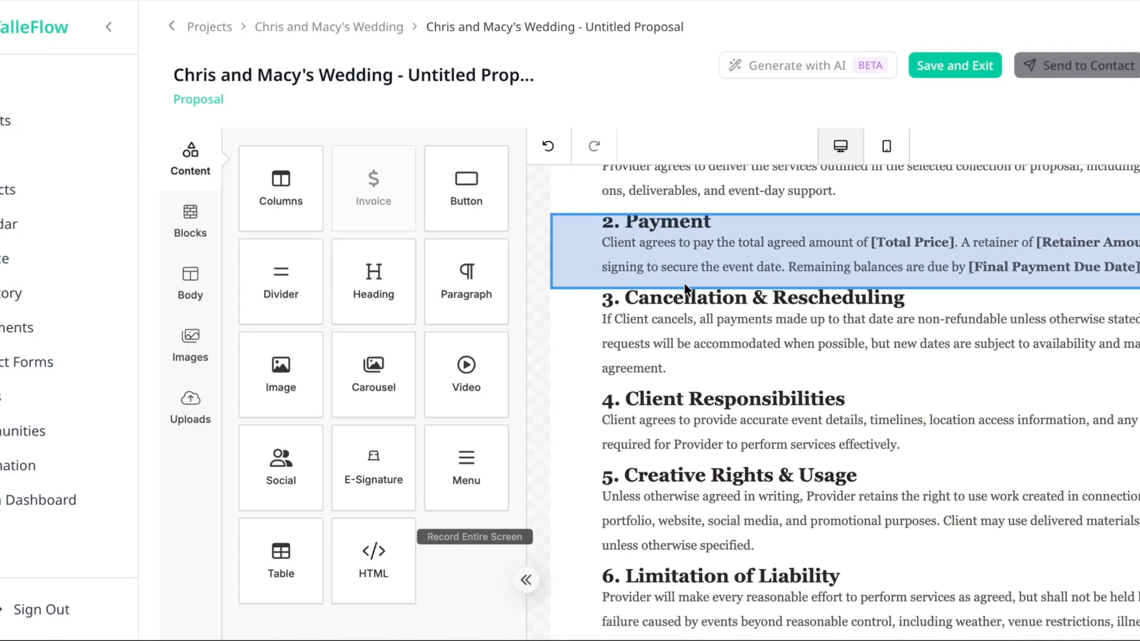
pyautogui.scroll(5, 683, 238)
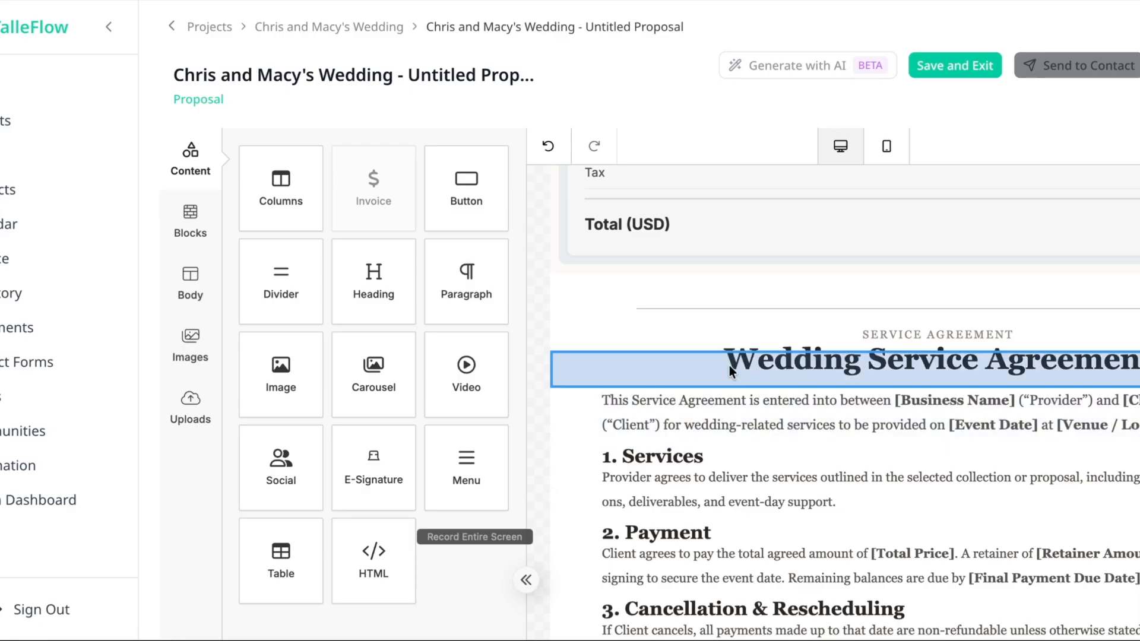
pyautogui.scroll(-1, 729, 365)
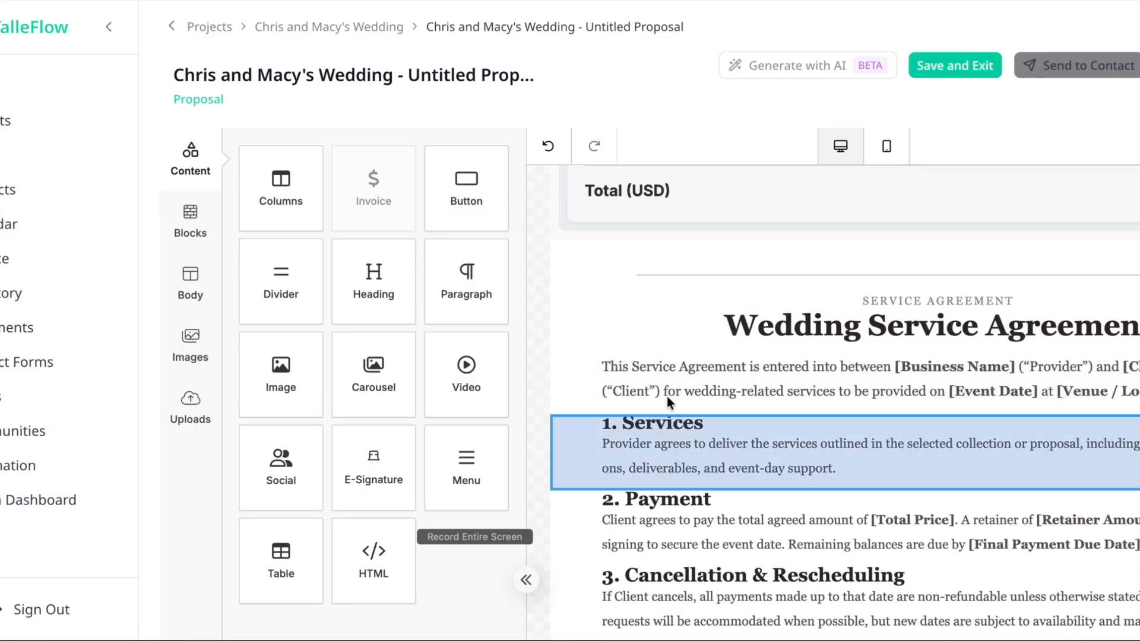
pyautogui.scroll(-15, 718, 479)
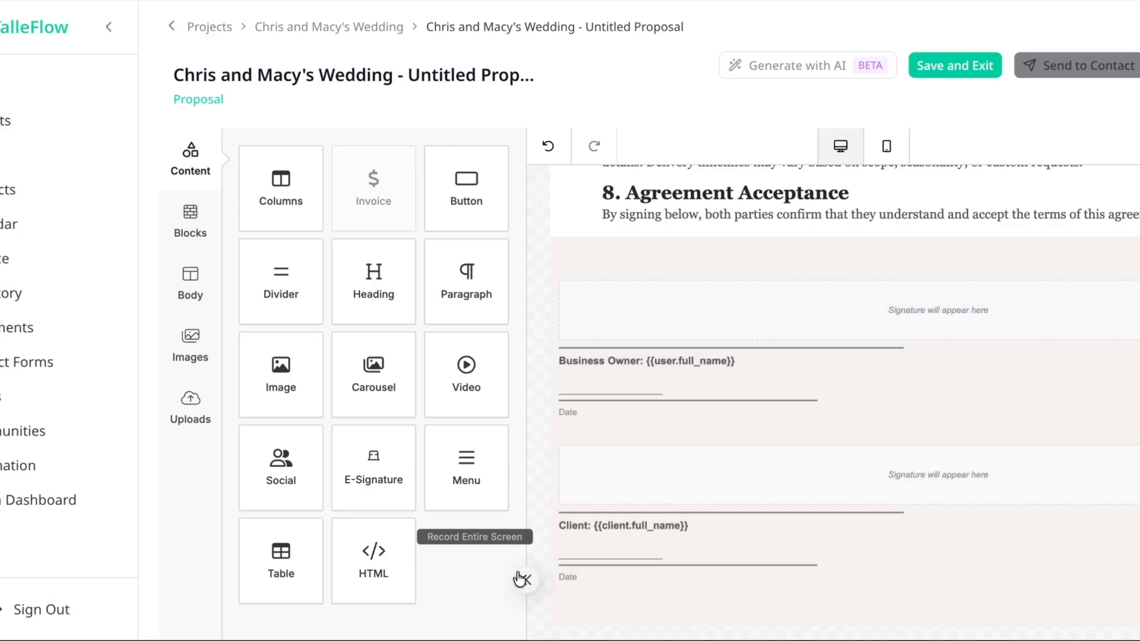
pyautogui.scroll(5, 671, 469)
pyautogui.scroll(15, 671, 469)
pyautogui.click(775, 308)
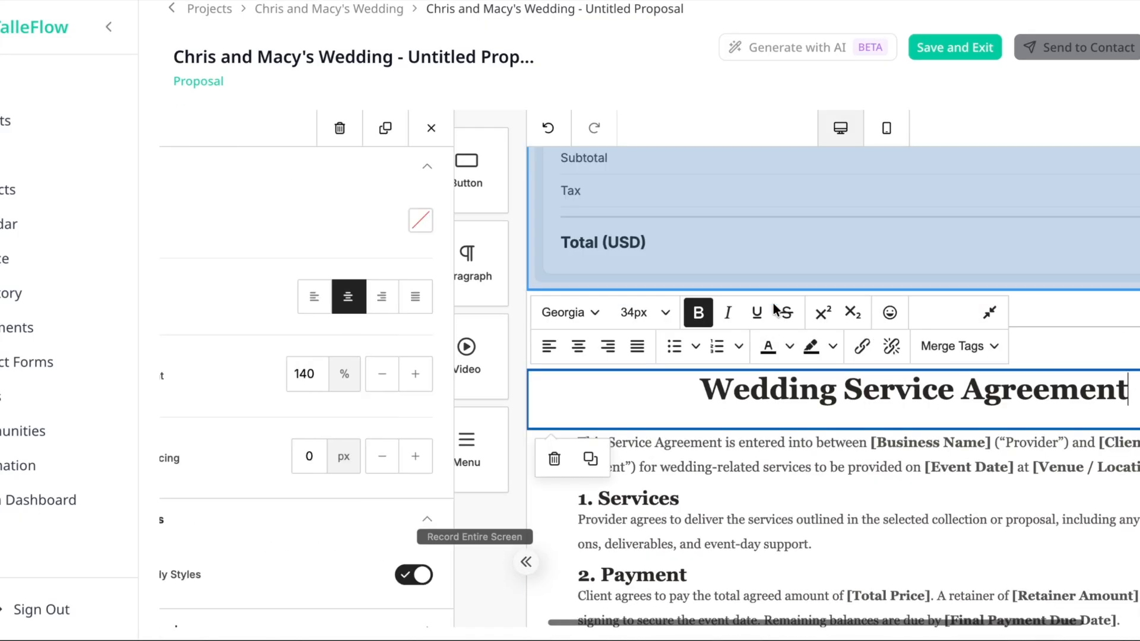
pyautogui.click(502, 128)
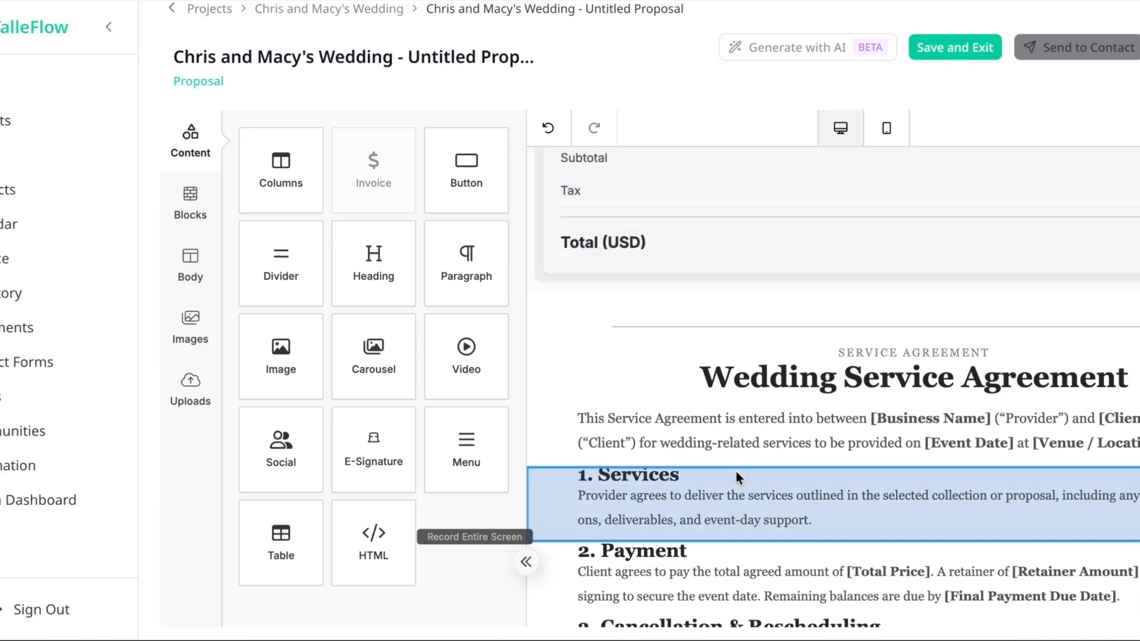
# Replace the [Business Name] placeholder in the service agreement's opening paragraph with the Business Owner Name merge tag
pyautogui.scroll(-6, 745, 522)
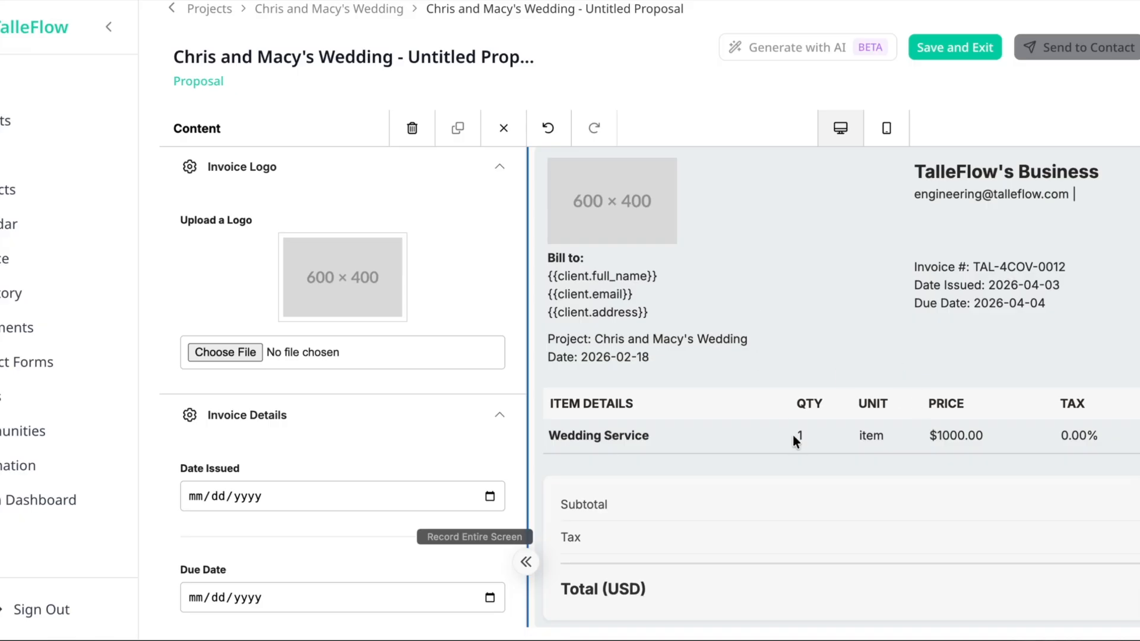
pyautogui.scroll(-15, 792, 436)
pyautogui.scroll(9, 792, 436)
pyautogui.click(921, 398)
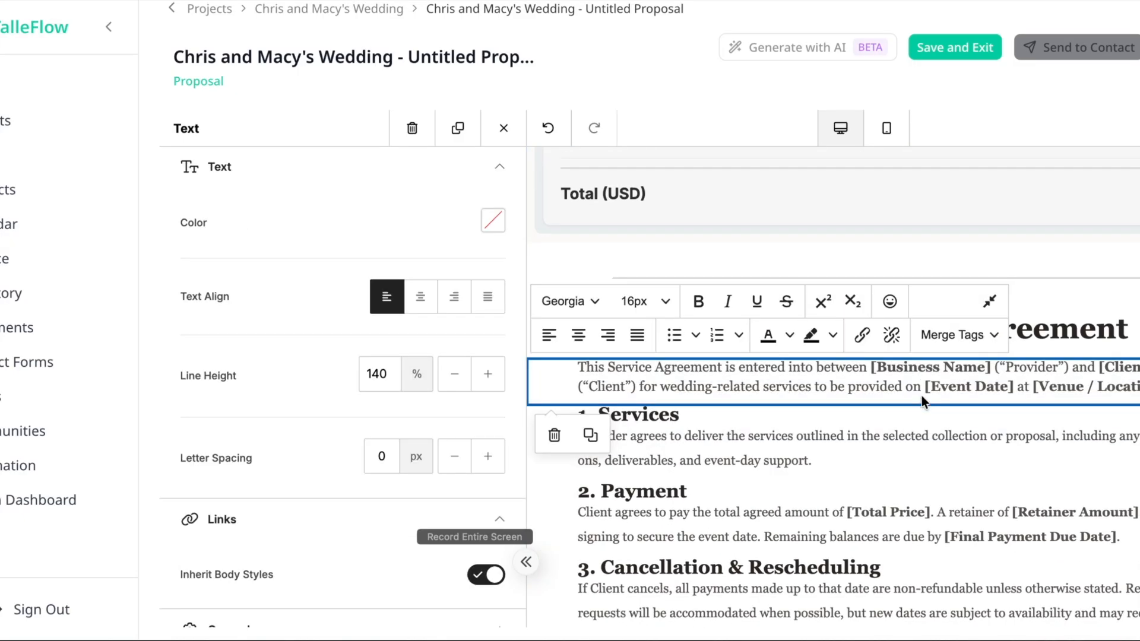
pyautogui.doubleClick(919, 366)
pyautogui.moveTo(989, 369); pyautogui.dragTo(874, 370)
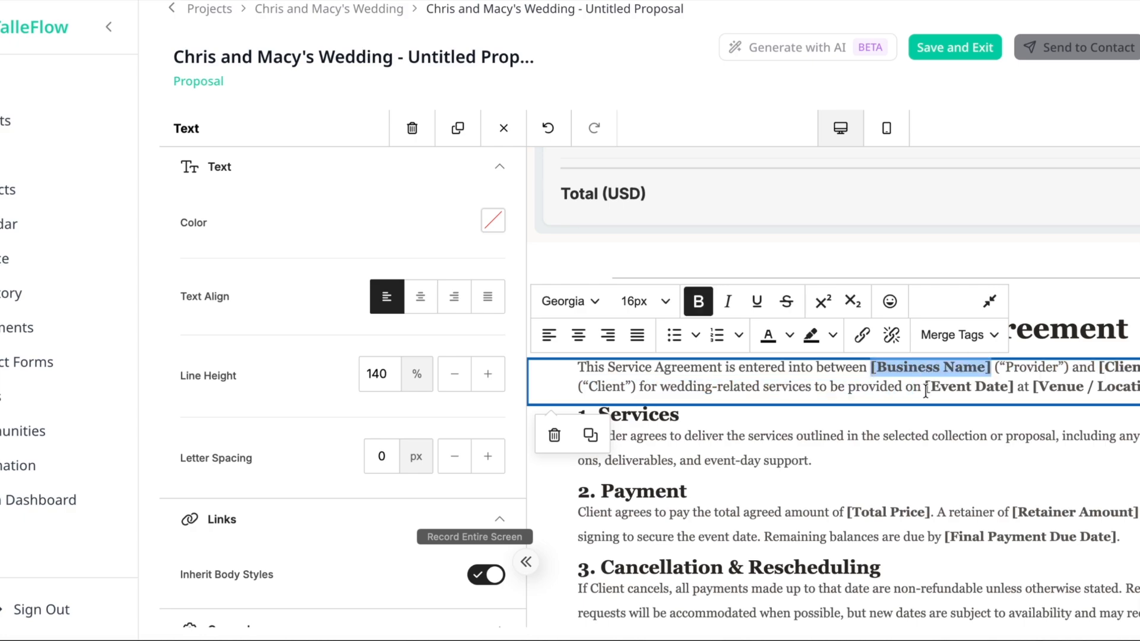
pyautogui.write('{')
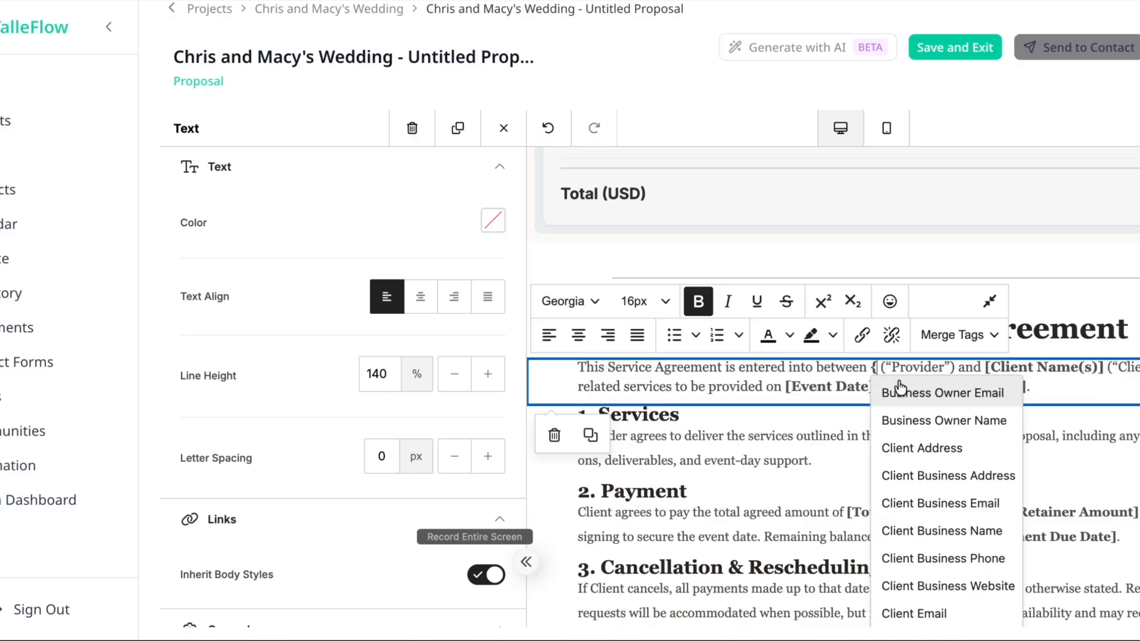
pyautogui.scroll(-3, 959, 522)
pyautogui.scroll(-2, 962, 565)
pyautogui.scroll(5, 967, 516)
pyautogui.scroll(2, 957, 505)
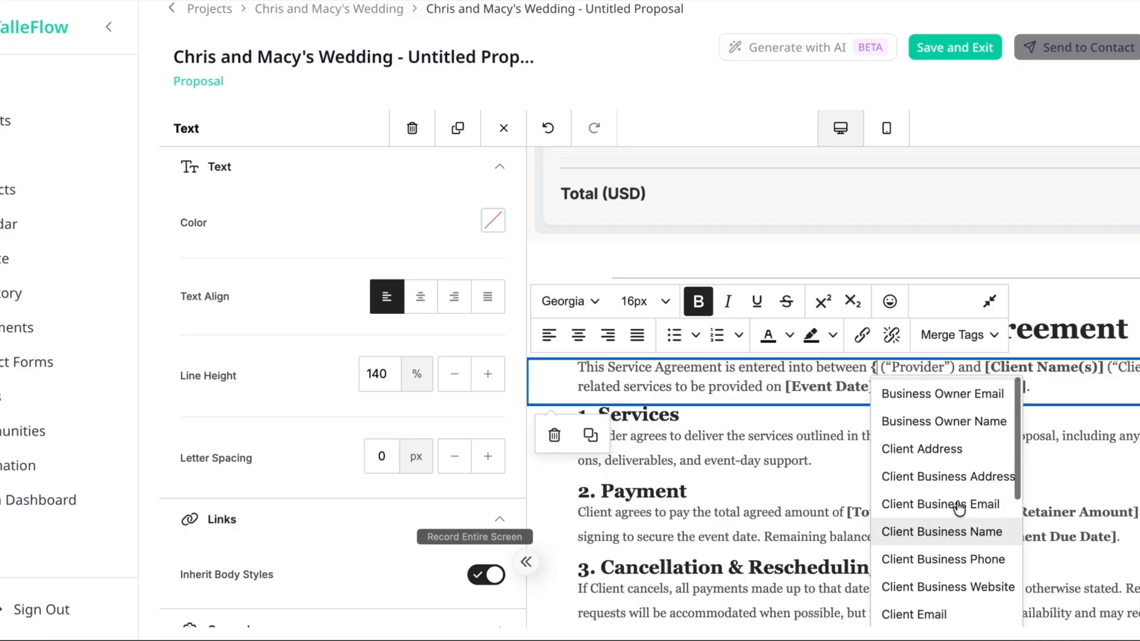
pyautogui.scroll(-4, 946, 511)
pyautogui.scroll(2, 953, 537)
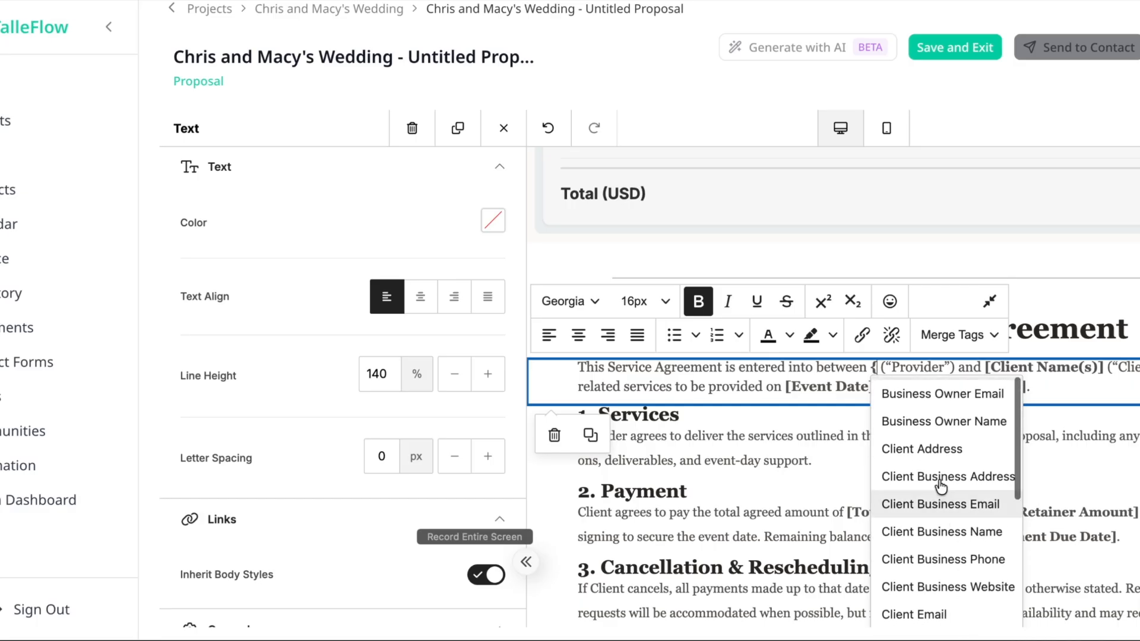
pyautogui.click(960, 422)
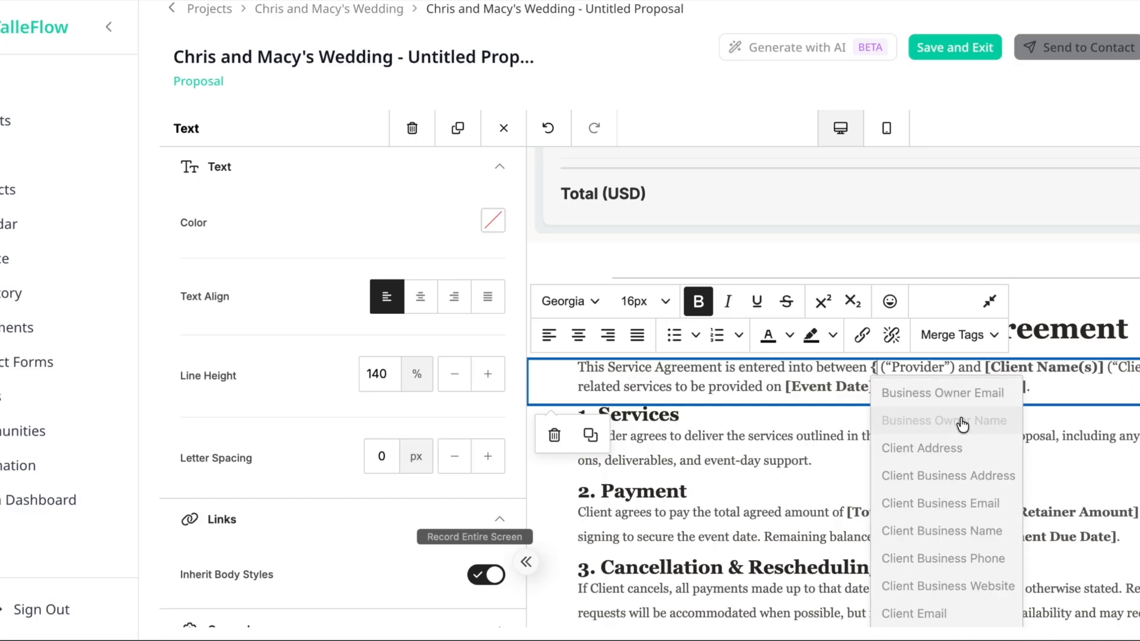
# Replace the [Client Name(s)] placeholder in the agreement's opening paragraph with the Client First Name merge tag
pyautogui.hscroll(3, 1095, 374)
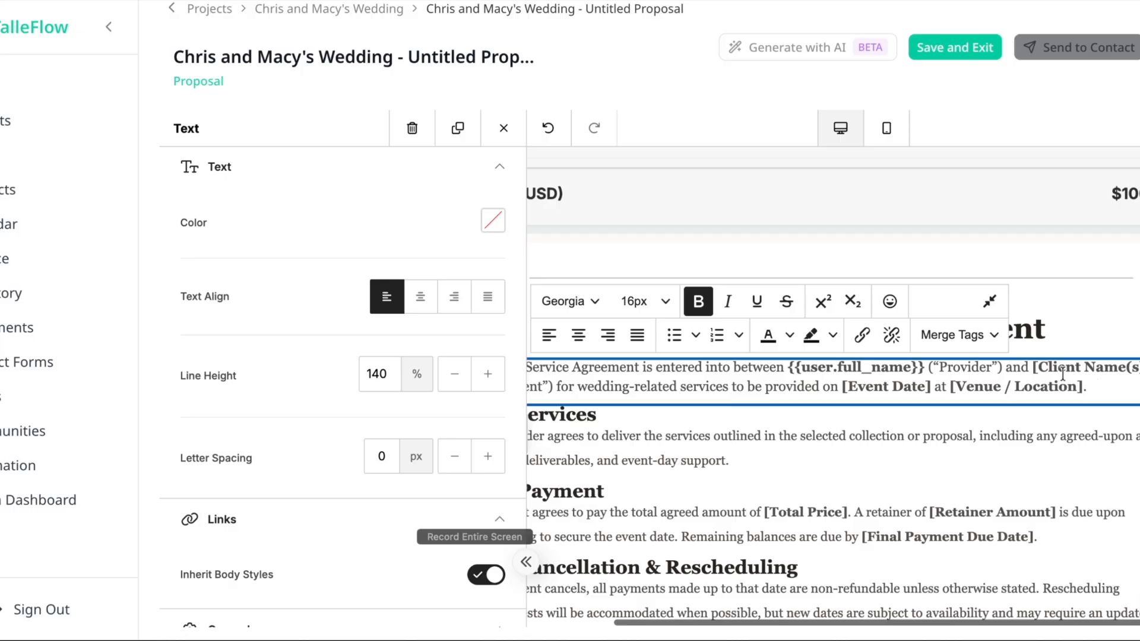
pyautogui.moveTo(1036, 367); pyautogui.dragTo(1139, 366)
pyautogui.press('BackSpace')
pyautogui.press('BackSpace')
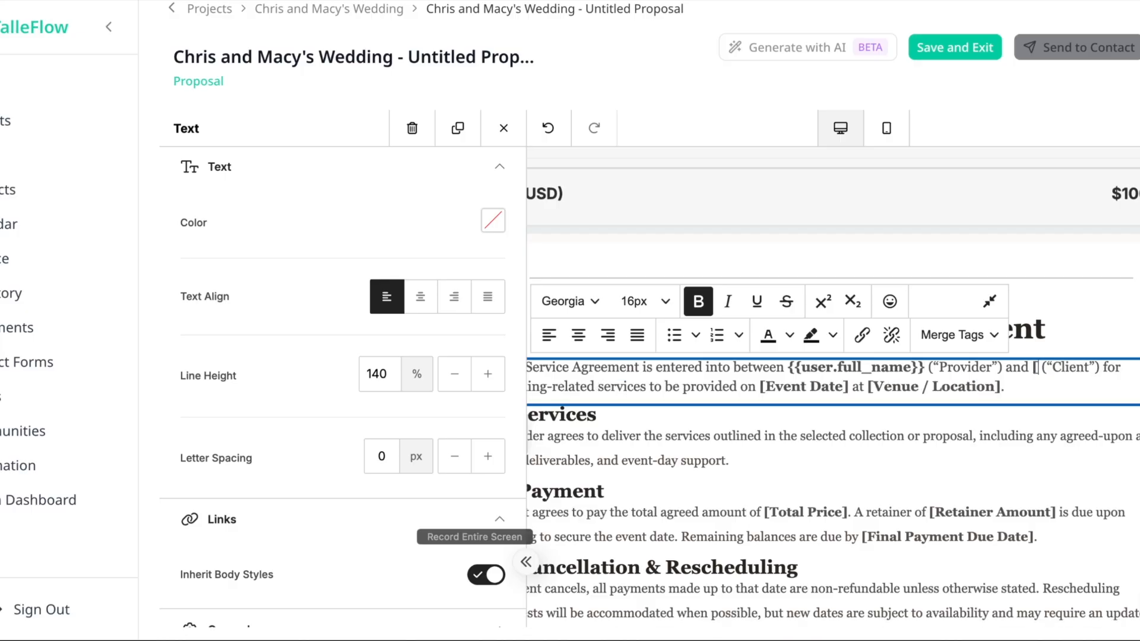
pyautogui.write('{')
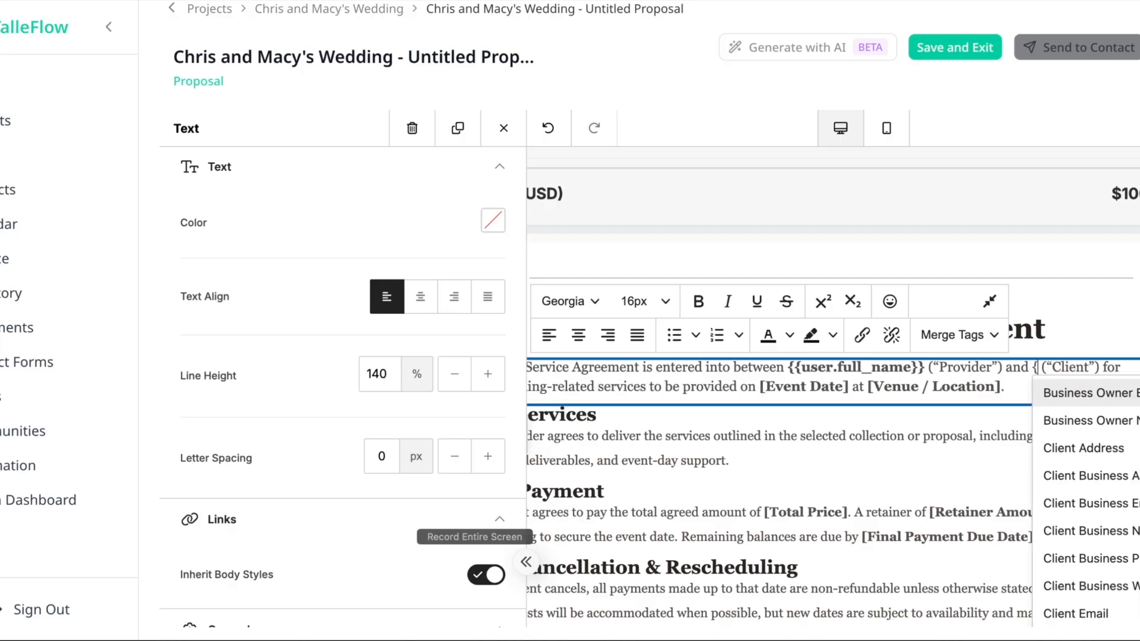
pyautogui.scroll(-1, 1137, 511)
pyautogui.scroll(-3, 1137, 511)
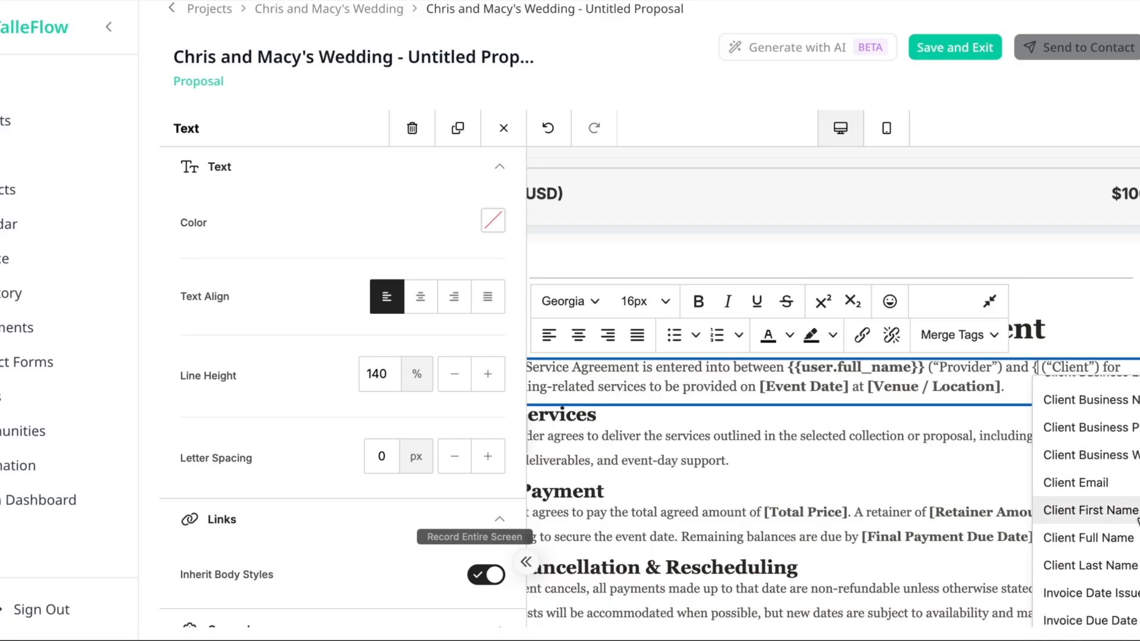
pyautogui.click(1137, 517)
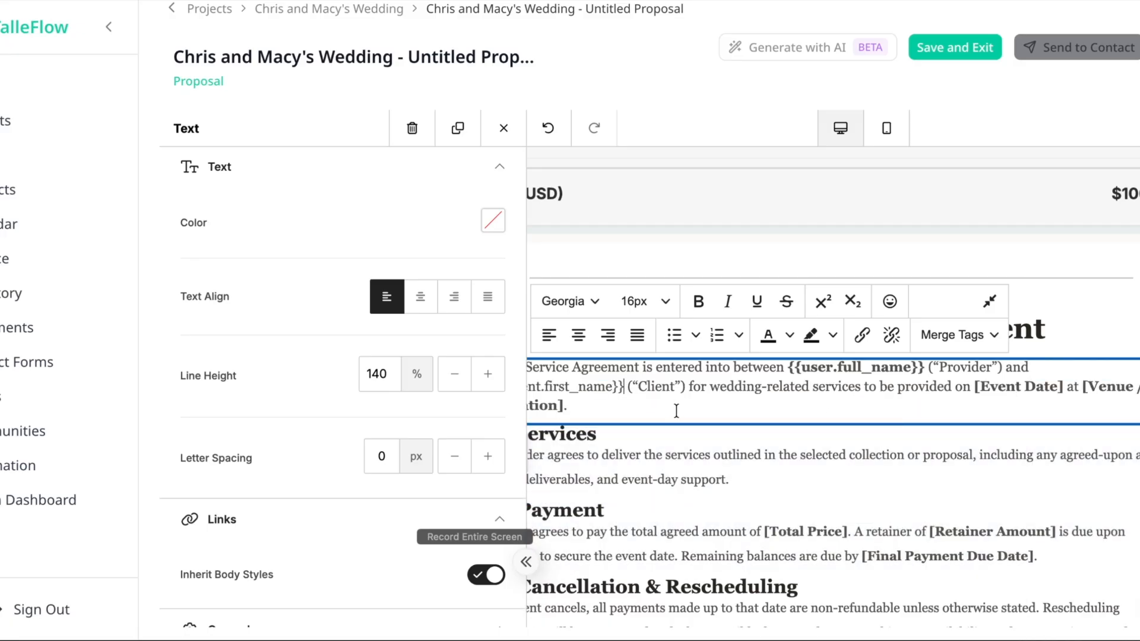
pyautogui.hotkey('ctrl', 'z')
pyautogui.write('{clien (“Client”) fo')
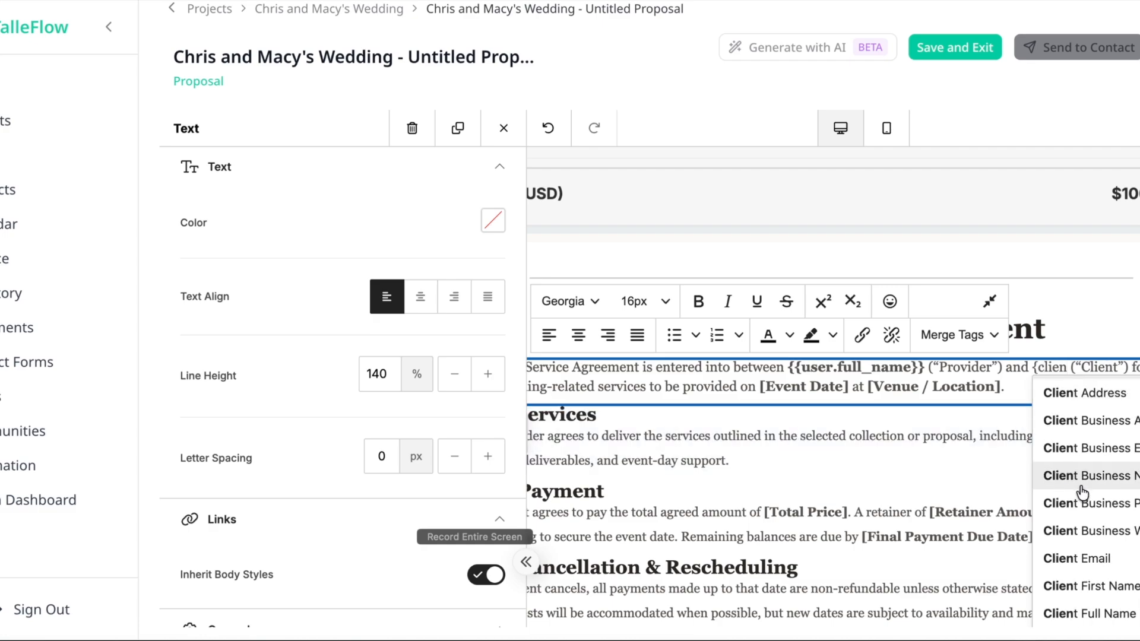
pyautogui.click(1081, 585)
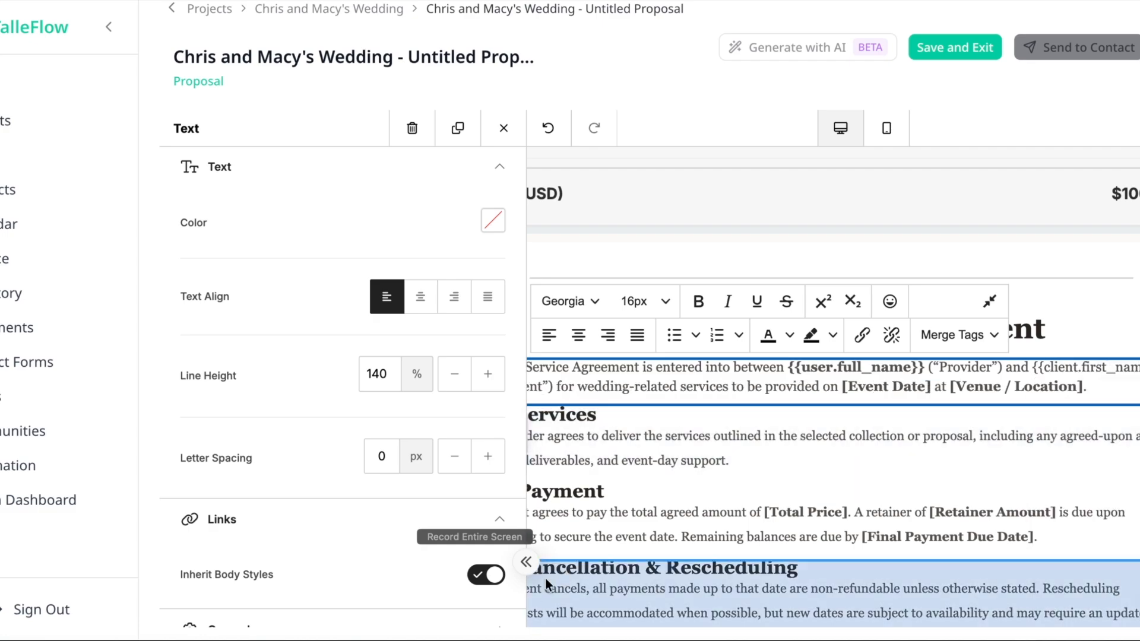
# Collapse the editing sidebar and review the proposal canvas, including the agreement clauses and both signature fields
pyautogui.click(526, 561)
pyautogui.scroll(-10, 707, 546)
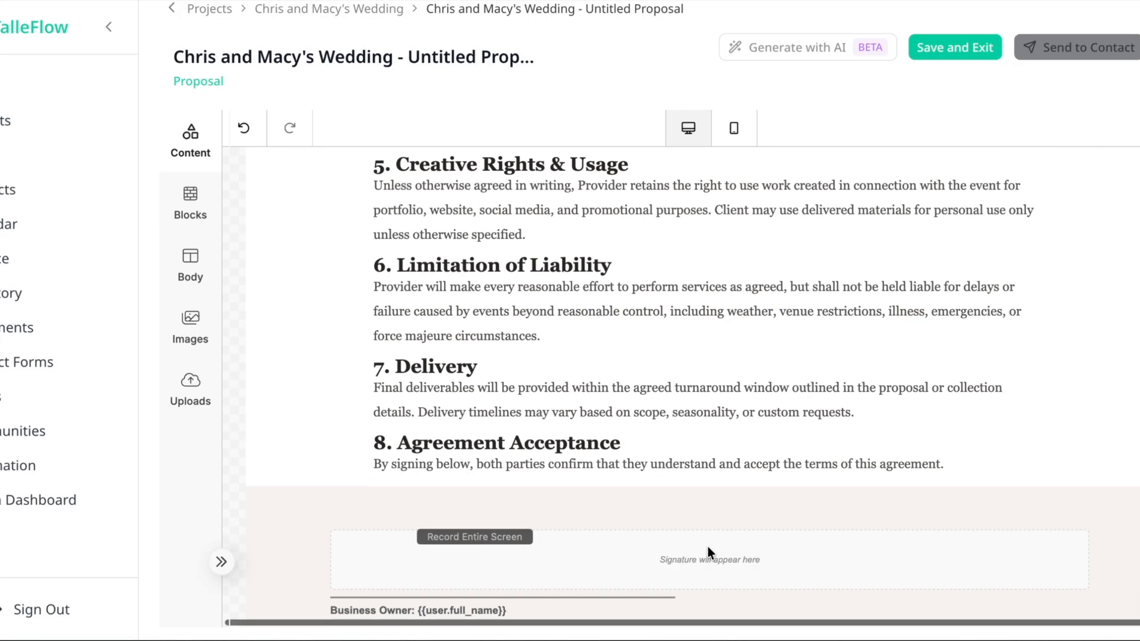
pyautogui.scroll(-5, 699, 428)
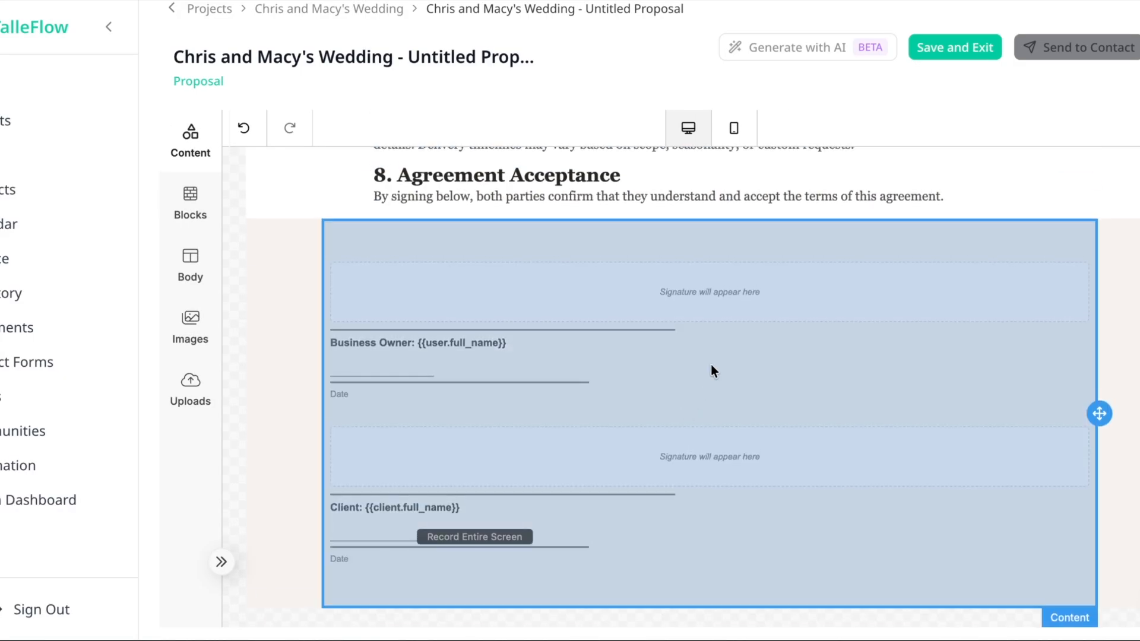
pyautogui.scroll(20, 710, 376)
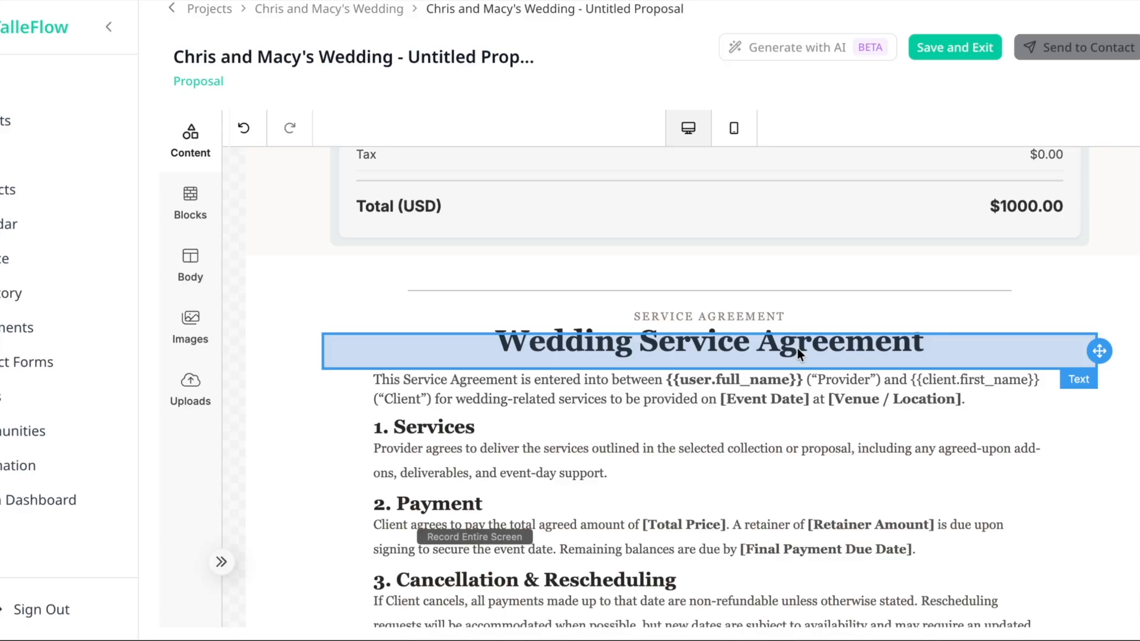
pyautogui.scroll(20, 796, 347)
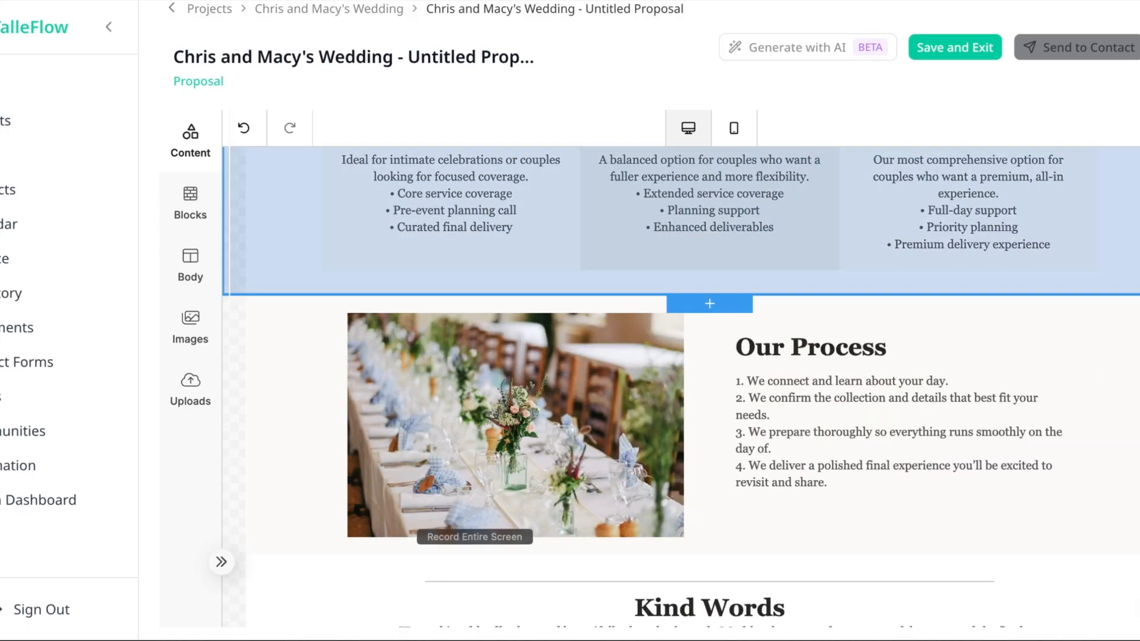
# Preview the proposal at desktop width, from its opening section through the invoice and service agreement to the signature fields
pyautogui.click(1138, 128)
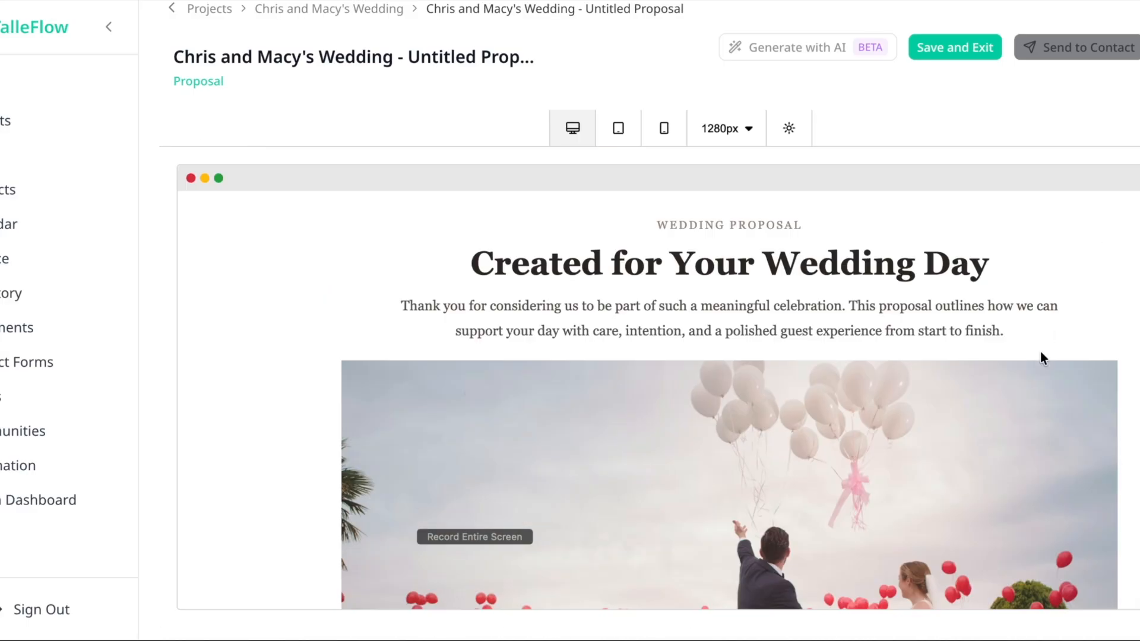
pyautogui.scroll(-10, 1040, 351)
pyautogui.scroll(-15, 1040, 353)
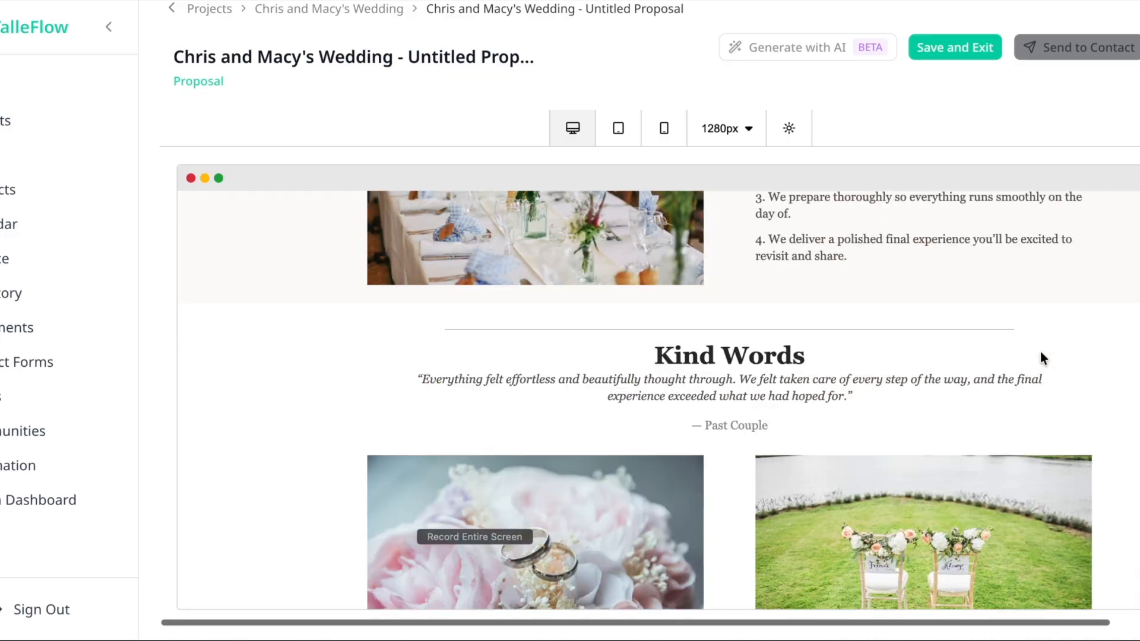
pyautogui.scroll(-8, 1040, 352)
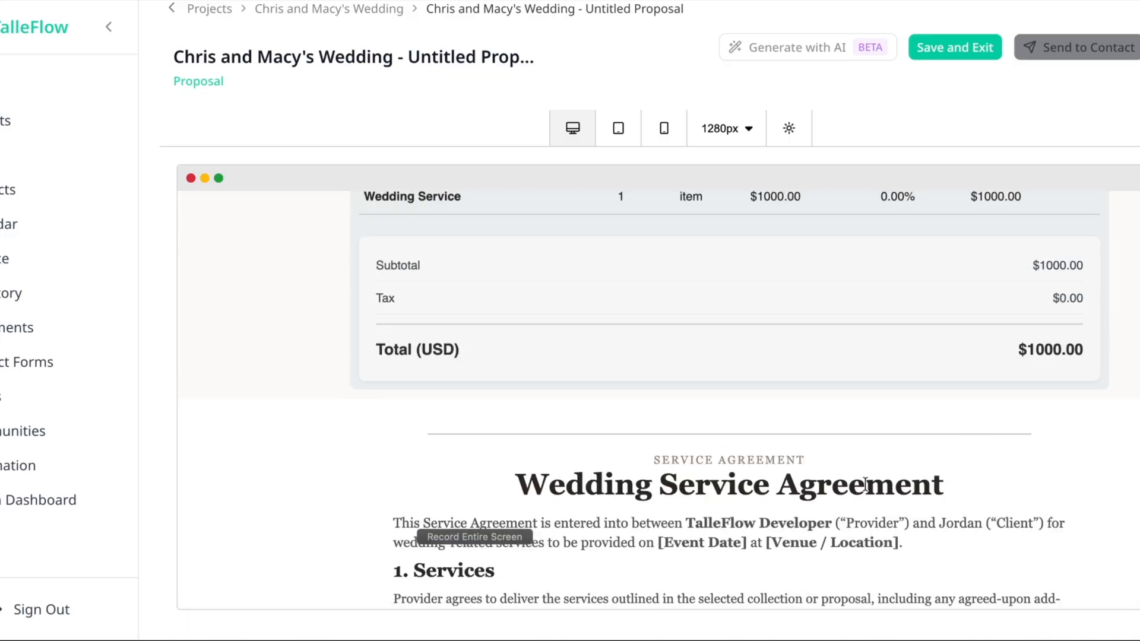
pyautogui.scroll(-15, 803, 416)
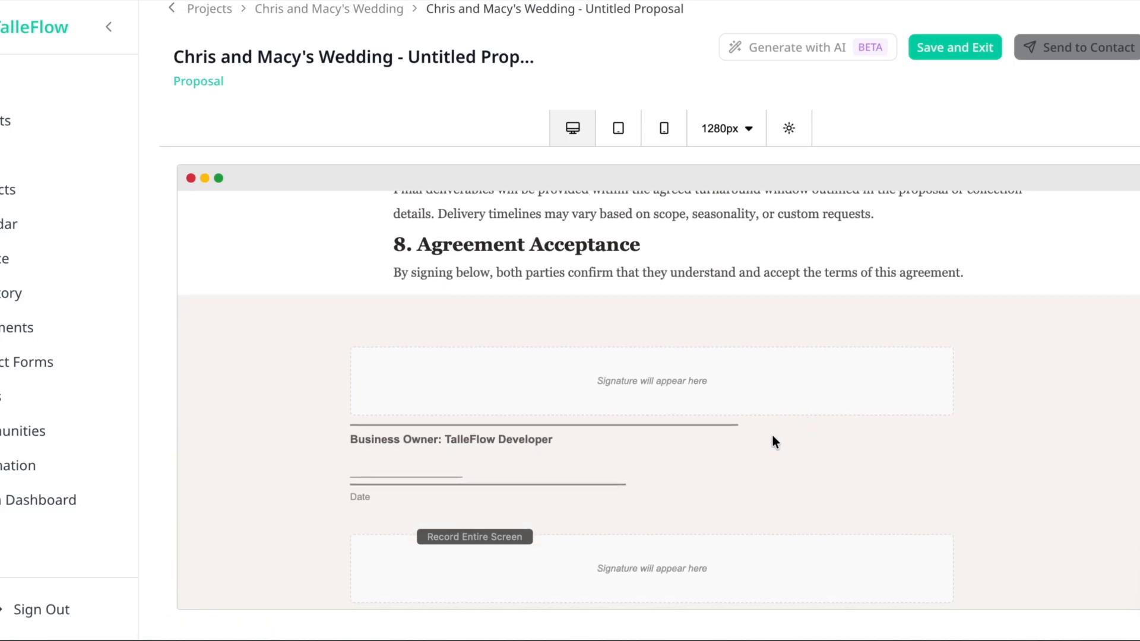
# Send the proposal to contact by sharing the document with the selected primary contact
pyautogui.click(1071, 44)
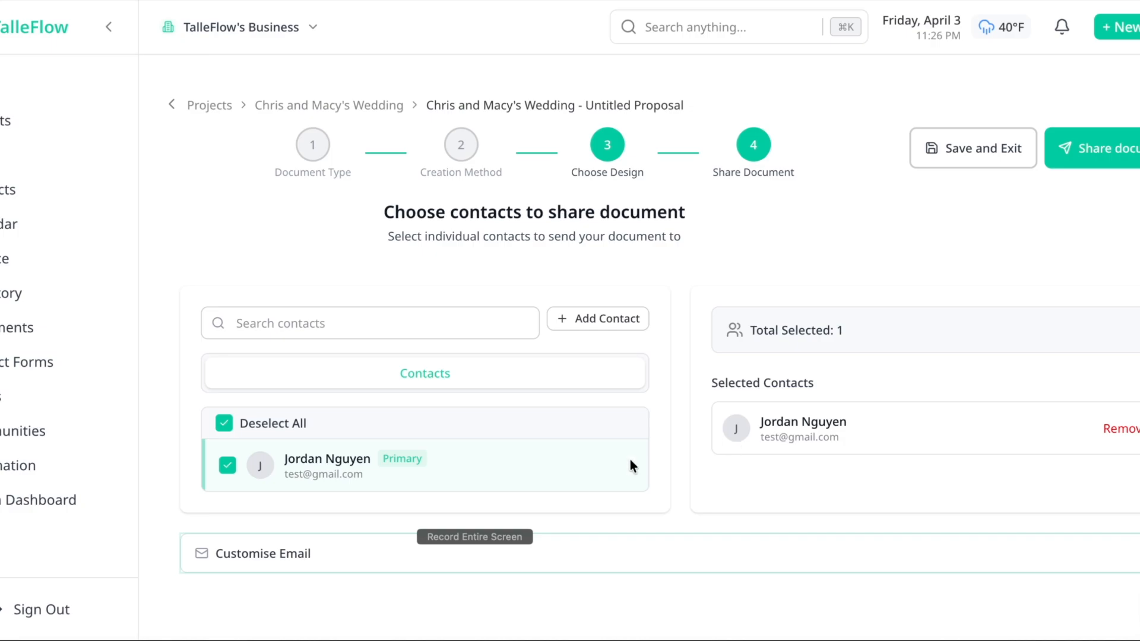
pyautogui.click(1126, 167)
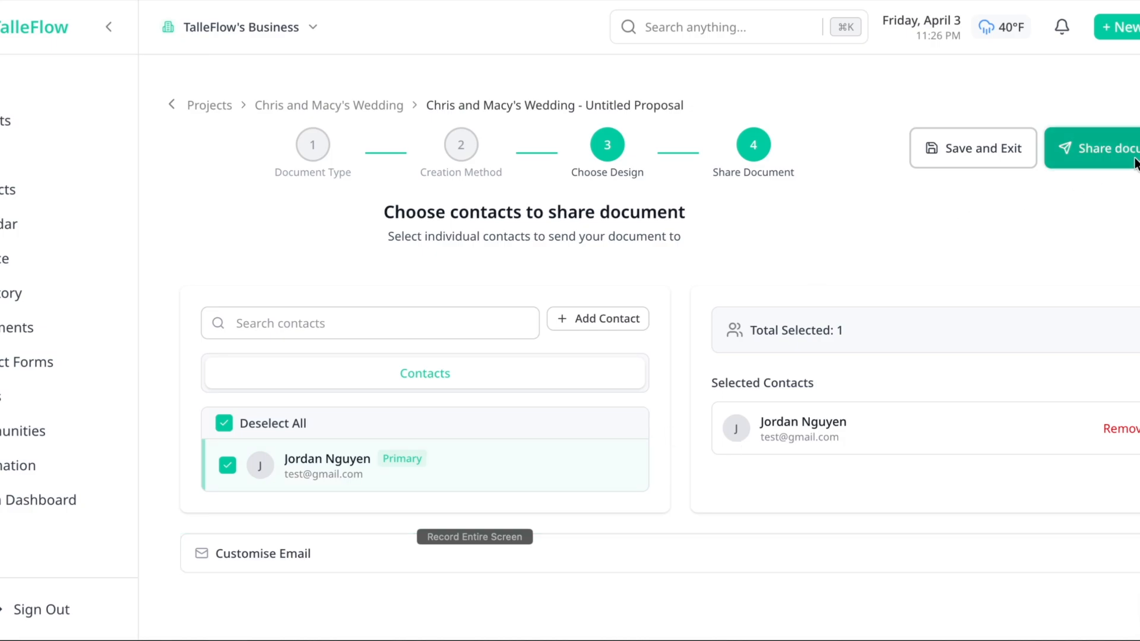